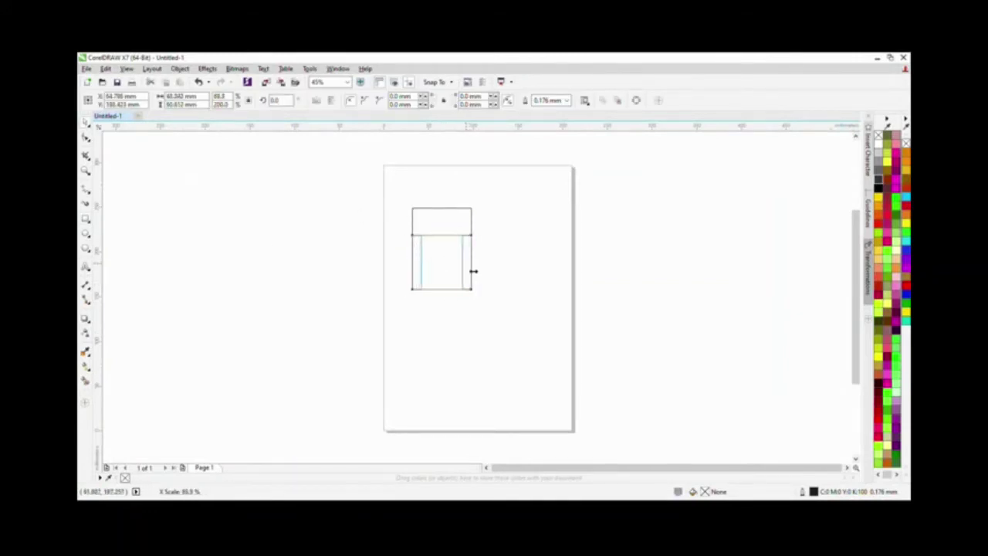
- Narrow the lower rectangle to about 39.5 mm, convert it to curves and move its two bottom corners inward into a taper
scroll(425, 222, "up", 2)
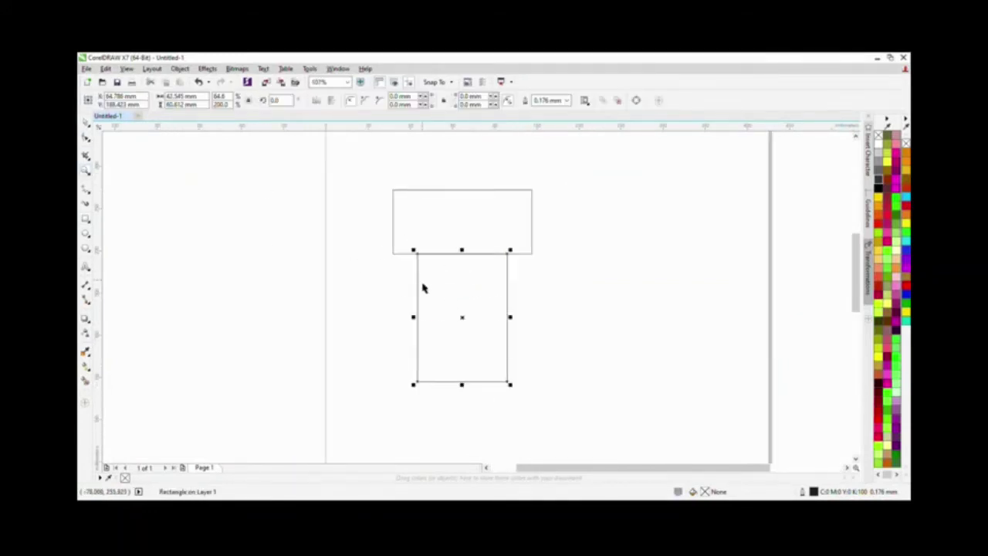
left_click_drag(425, 325, 420, 325)
key("ctrl+q")
key("F10")
left_click_drag(418, 381, 438, 381)
left_click(503, 381)
left_click_drag(503, 381, 487, 381)
key("space")
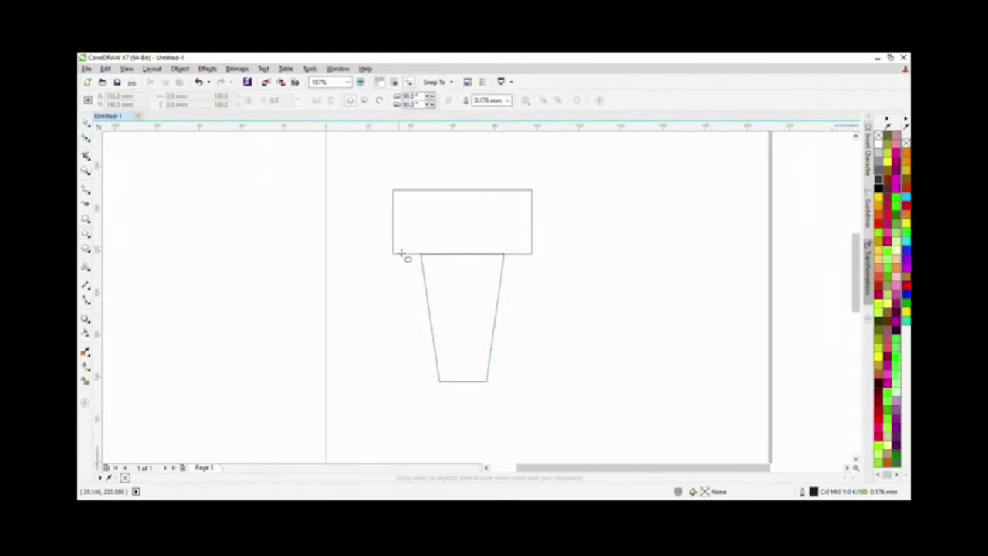
- Draw a circle about 13.3 mm across under the upper rectangle's left corner and trim it with that rectangle into a half circle
left_click_drag(400, 257, 423, 276)
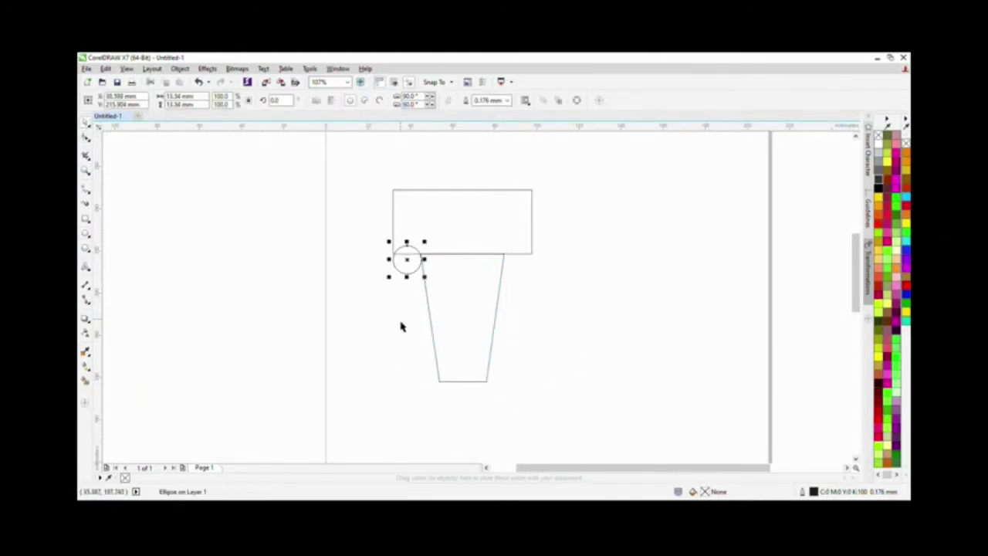
left_click(409, 249)
left_click(410, 249, "shift")
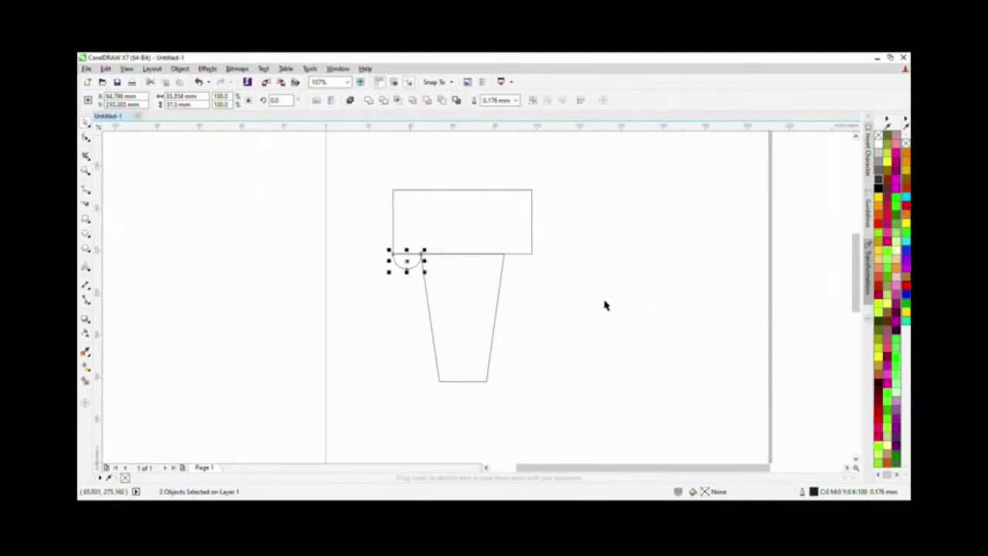
left_click(376, 100)
- Add a scaled-down copy of the half circle filled black as a pupil and mirror the eye horizontally
key("z")
left_click_drag(380, 240, 465, 279)
key("space")
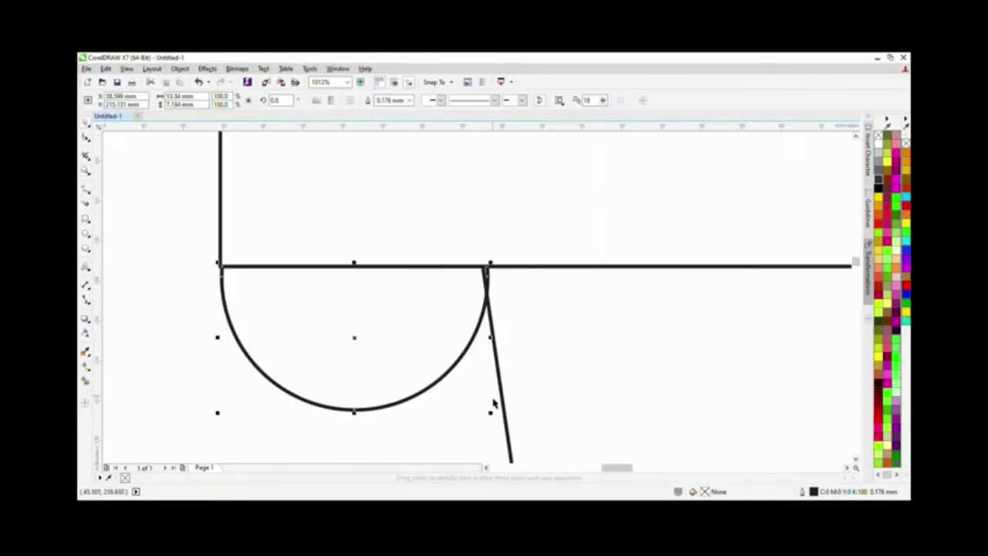
left_click_drag(484, 409, 320, 321)
left_click(880, 182)
left_click(334, 282)
left_click(455, 362)
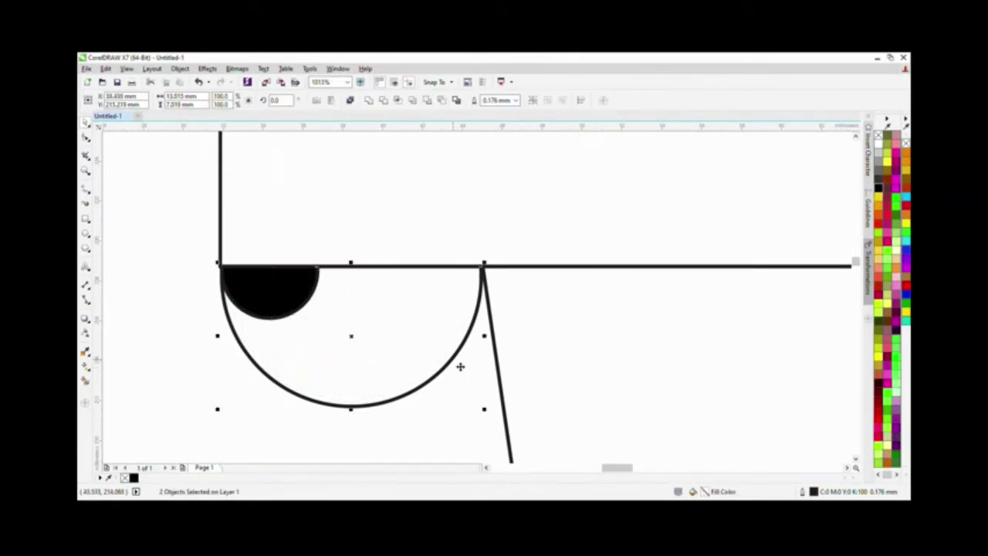
left_click(316, 100)
left_click(291, 293)
scroll(232, 270, "down", 3)
scroll(235, 251, "up", 2)
- Copy the left eye with its pupil to the right end of the upper rectangle and mirror the copy horizontally
left_click(232, 239)
left_click_drag(205, 238, 262, 305)
left_click_drag(225, 283, 737, 281)
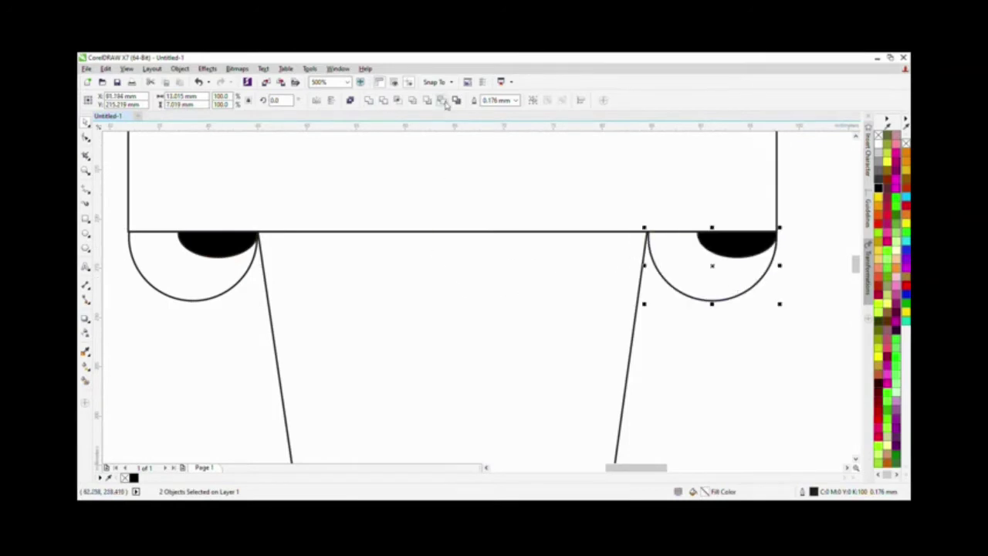
left_click(314, 101)
left_click(657, 360)
scroll(657, 360, "down", 4)
scroll(840, 468, "down", 2)
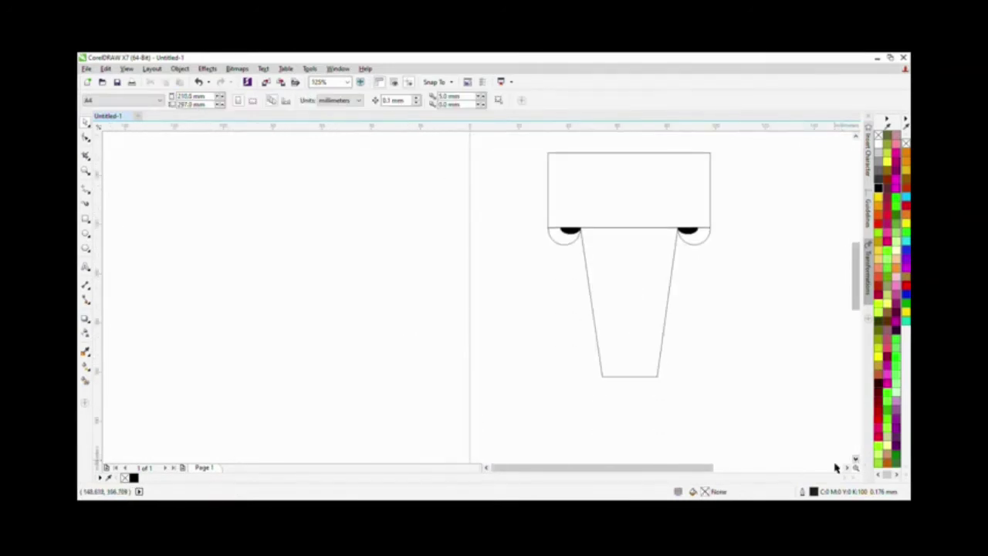
- Add a node midway along the tapered shape's bottom edge and pull it down into a shallow point
scroll(849, 469, "right", 3)
left_click(409, 344)
mouse_move(409, 346)
left_mouse_down()
mouse_move(409, 320)
mouse_move(403, 327)
left_mouse_up()
key("F10")
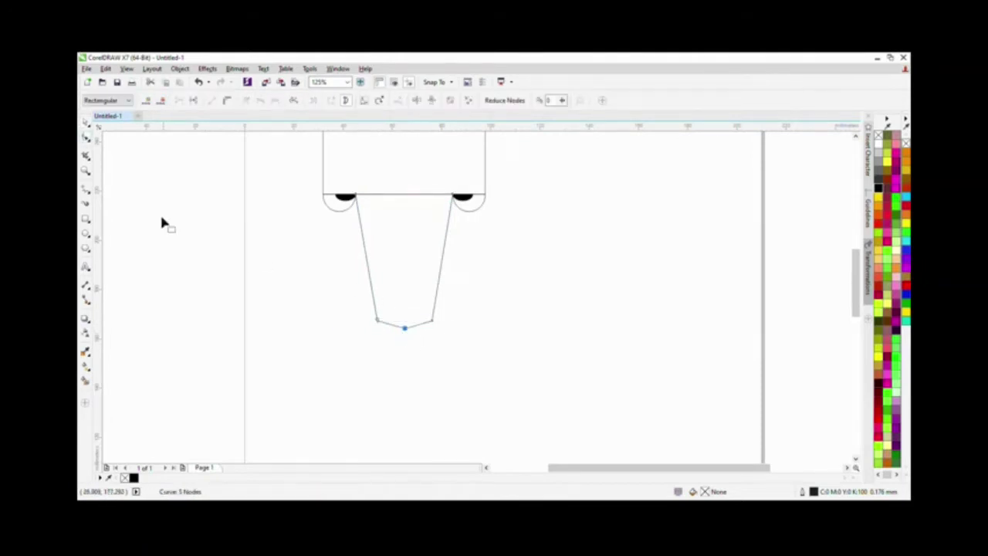
- Draw a circle about 7.4 mm across on the snout's lower left edge and place a copy on the right edge
key("z")
left_click_drag(331, 267, 510, 340)
key("space")
key("F7")
left_click_drag(271, 286, 346, 360)
left_click_drag(337, 304, 567, 304)
- Trim the snout with the left and right circles to cut nostril notches, and delete the leftover circle
left_click(298, 246, "shift")
left_click(349, 101)
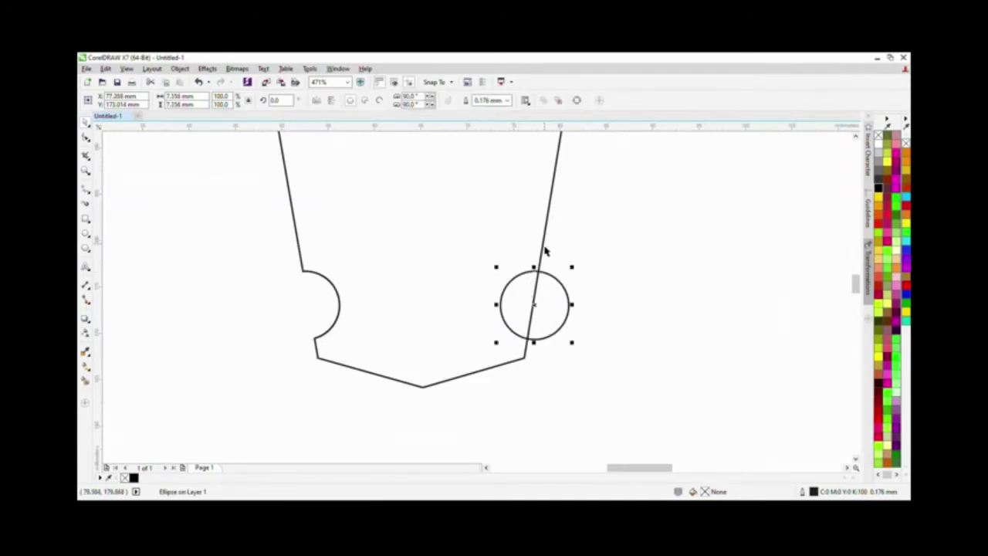
left_click(543, 254, "shift")
left_click(349, 101)
left_click(568, 296)
key("Delete")
scroll(601, 290, "down", 8)
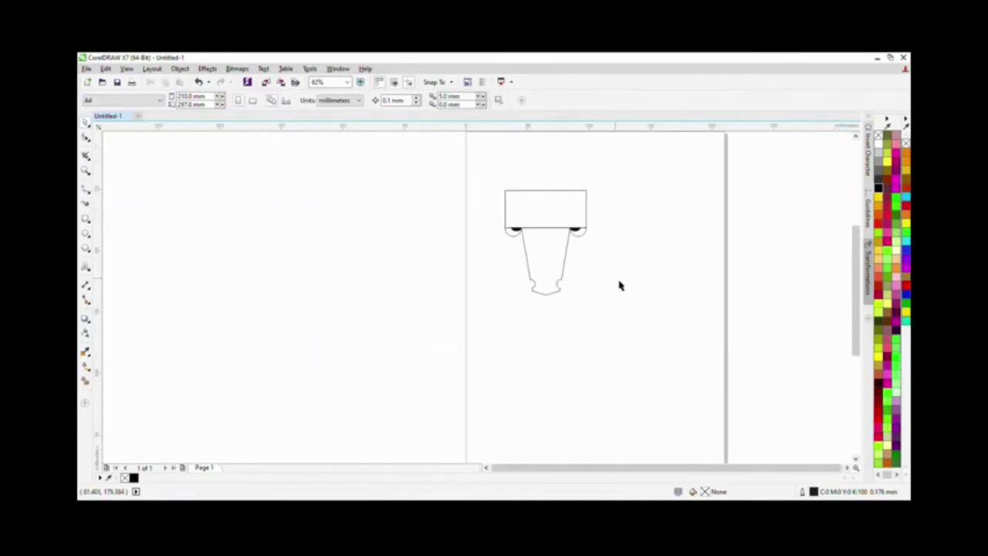
- Weld the tapered snout and the upper rectangle into a single head shape
scroll(574, 196, "up", 5)
left_click(553, 371)
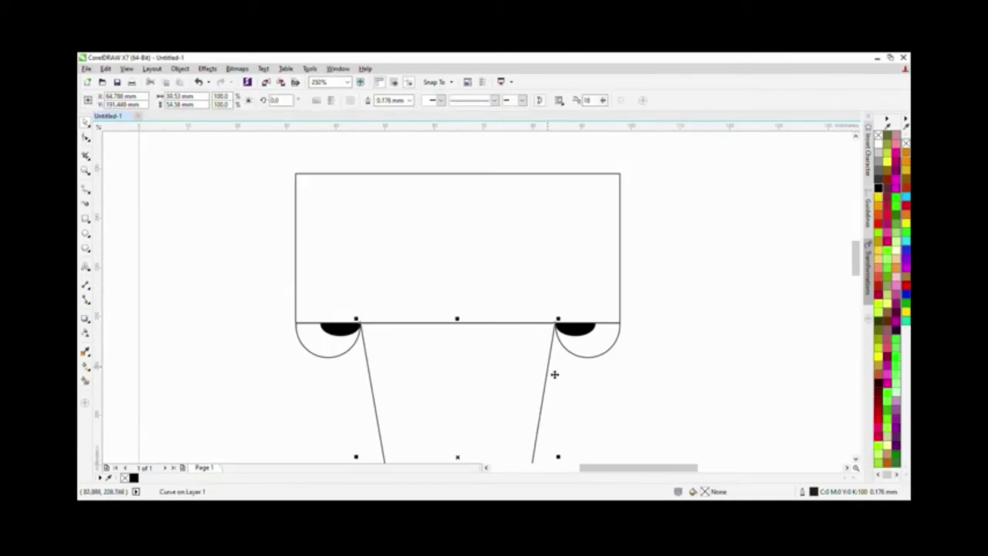
left_click(563, 172, "shift")
left_click(357, 101)
- Draw a rectangle about 51 by 94 mm over the head's right half, intersect it with the head and delete the rectangle
scroll(523, 306, "down", 3)
key("F6")
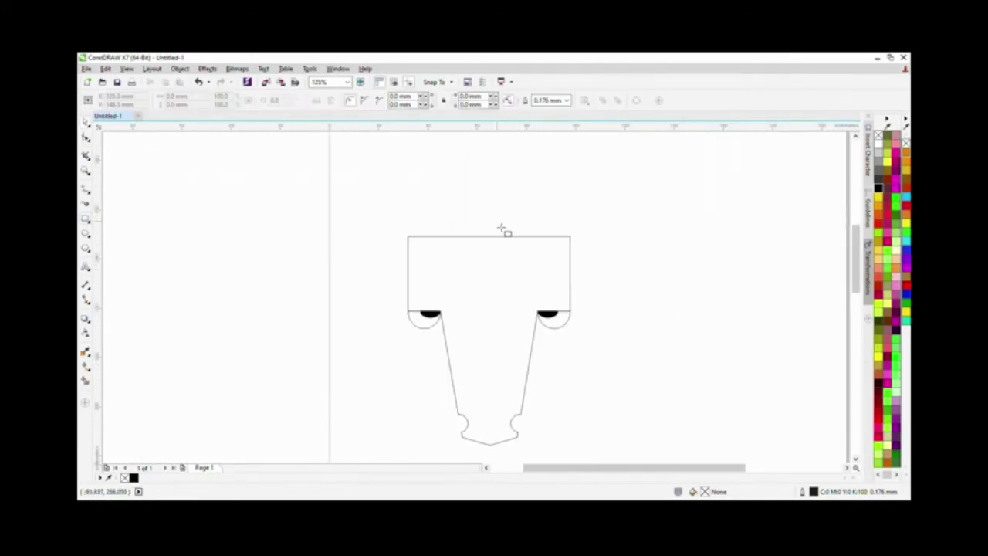
left_click_drag(490, 222, 619, 455)
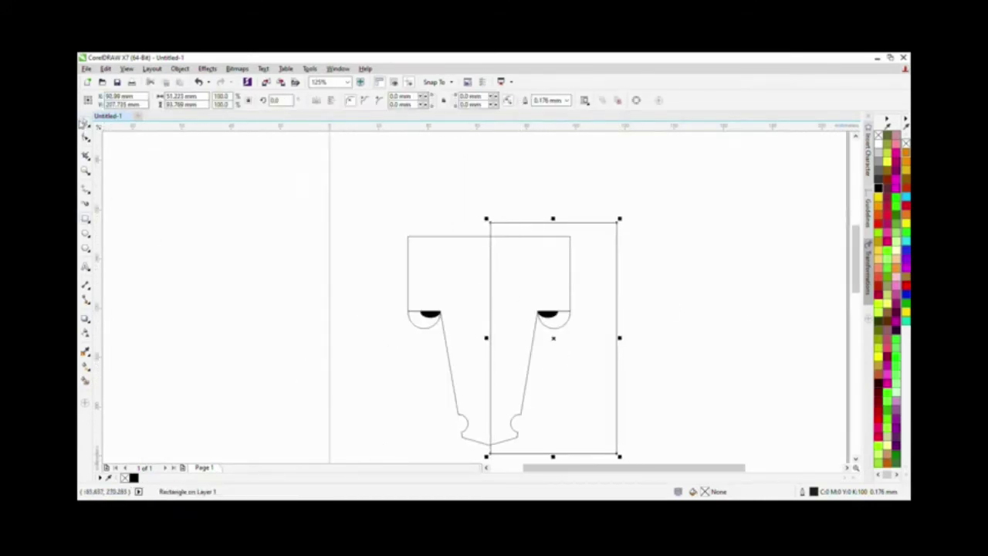
left_click(457, 237, "shift")
left_click(398, 101)
left_click(619, 247)
key("Delete")
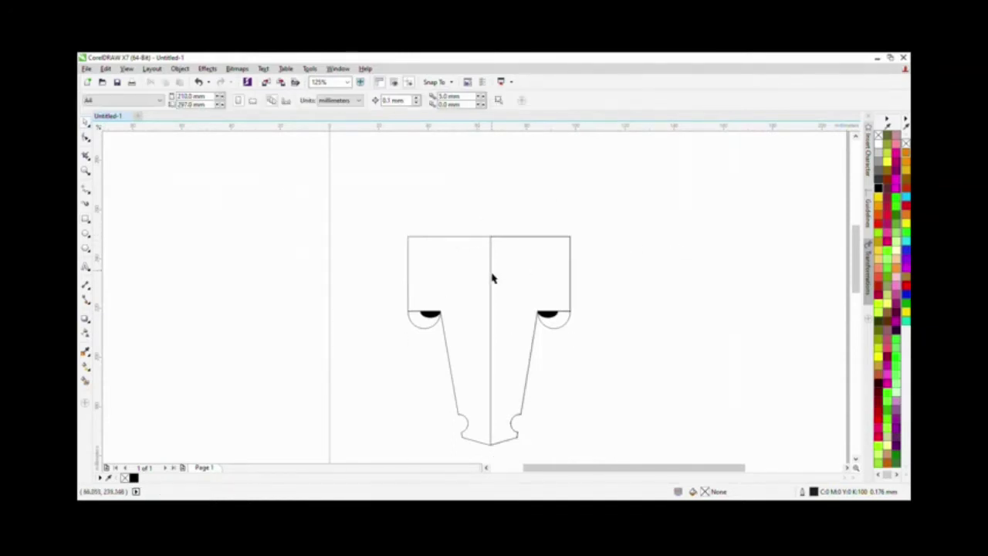
- Fill the right half of the head yellow and the left half brown
left_click(492, 278)
left_click(881, 201)
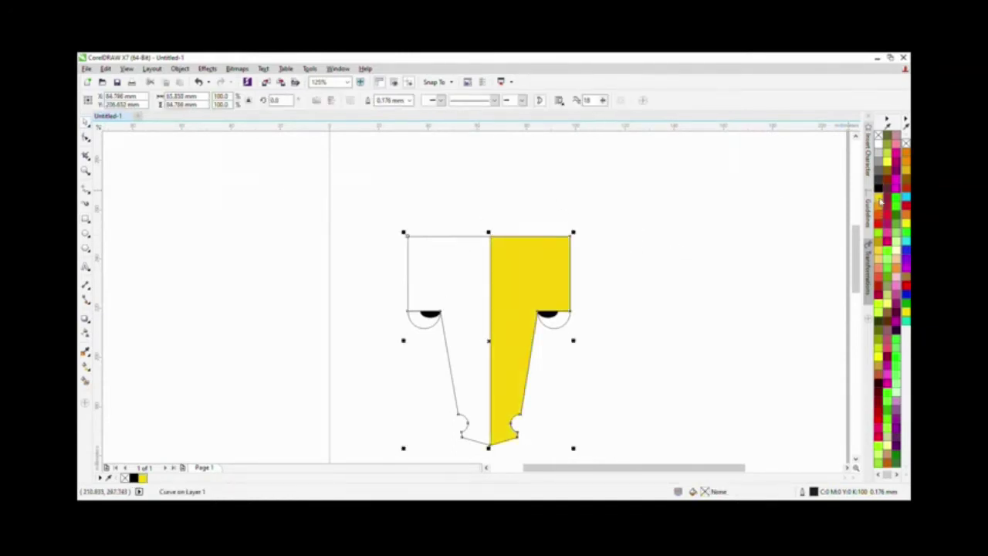
left_click(880, 241)
- Select all parts of the face and group them
scroll(375, 214, "down", 1)
left_click_drag(392, 178, 627, 425)
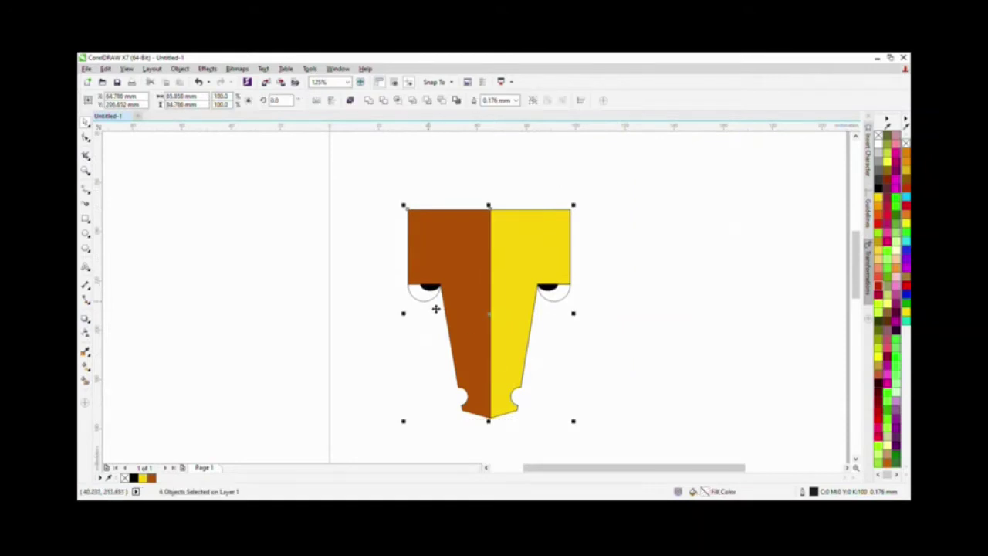
left_click(533, 100)
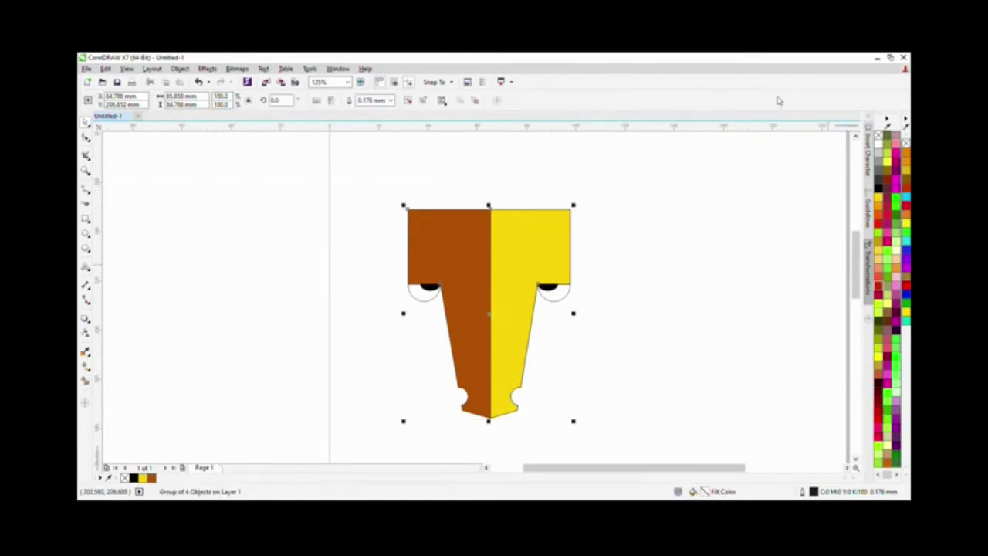
- Give both half-circle eyes a thicker black outline
scroll(417, 305, "up", 2)
left_click(437, 287)
left_click(697, 302, "shift")
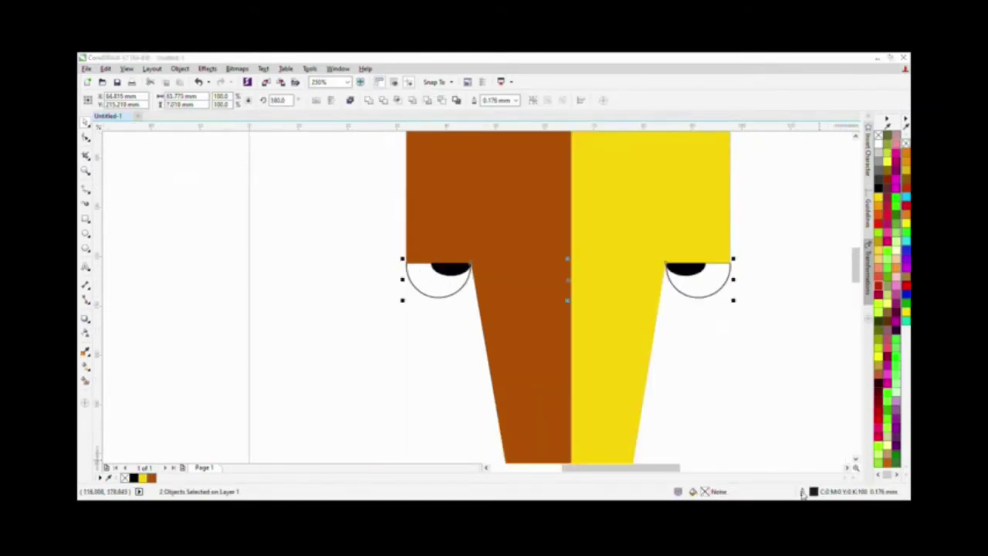
left_click_drag(363, 247, 727, 320)
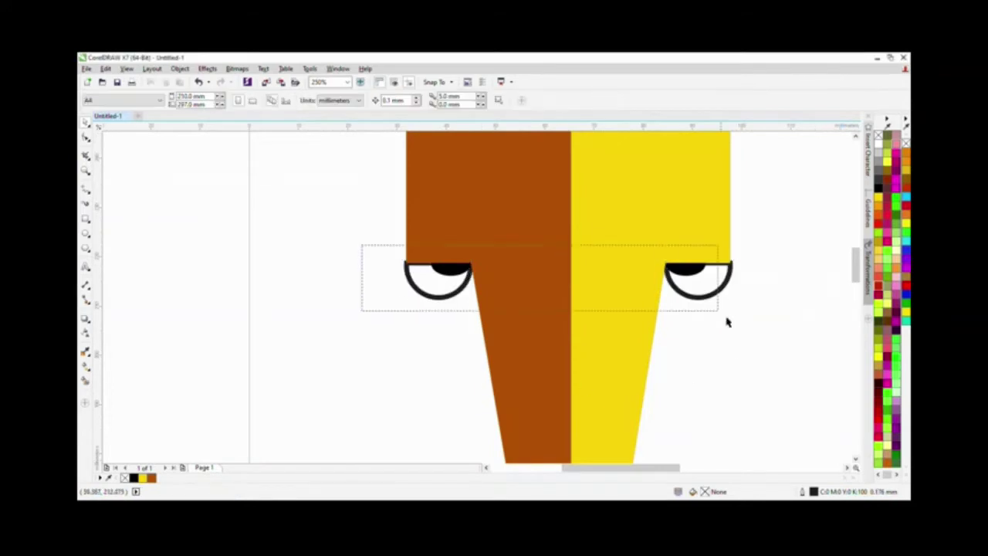
- Scale the whole face down proportionally
scroll(575, 292, "down", 3)
left_click_drag(479, 236, 584, 316)
scroll(597, 311, "up", 2)
left_click(147, 254)
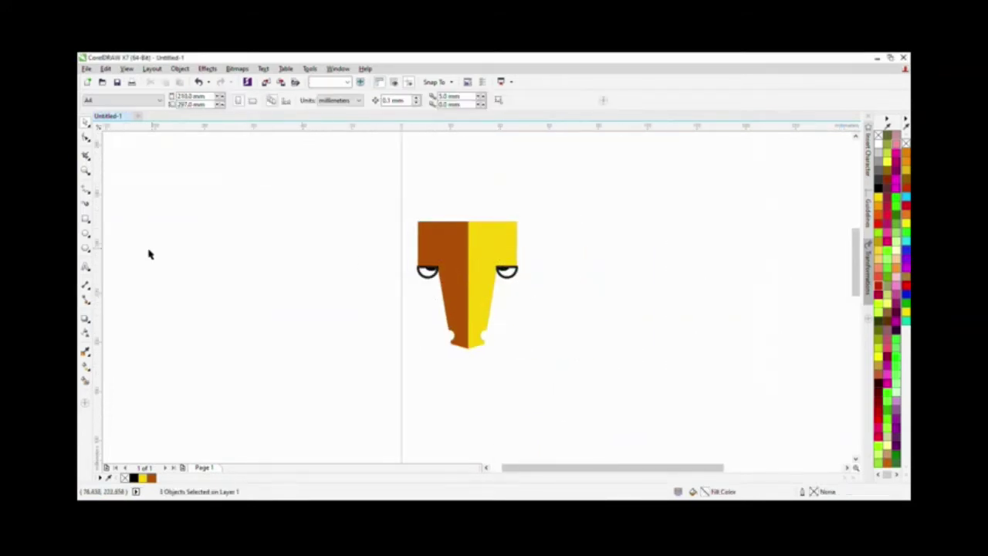
- Draw a body rectangle about 100.5 by 55 mm beside the head and a closed freehand curve covering its upper part
key("F6")
mouse_move(525, 231)
left_mouse_down()
mouse_move(601, 324)
mouse_move(778, 375)
mouse_move(772, 367)
left_mouse_up()
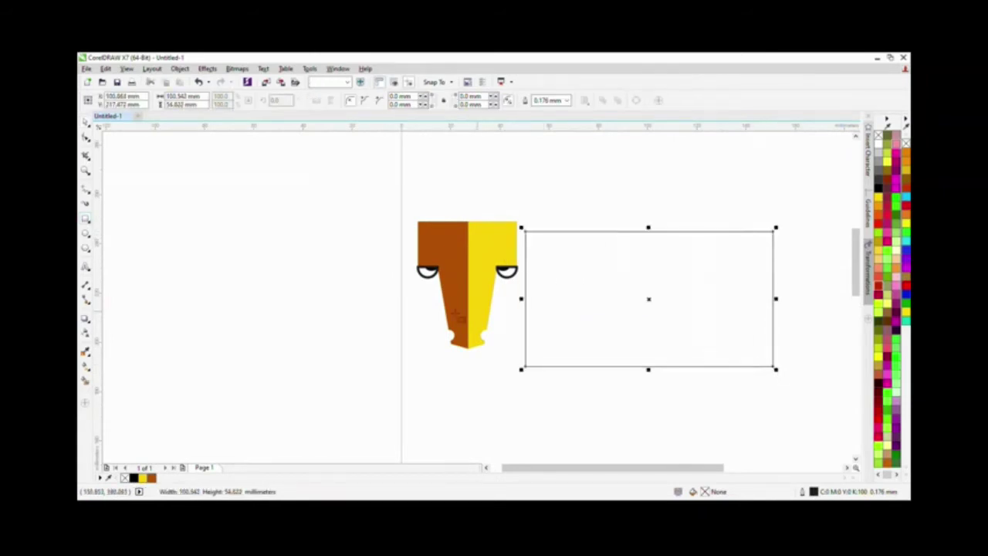
key("F5")
mouse_move(506, 362)
left_mouse_down()
mouse_move(784, 284)
mouse_move(595, 192)
mouse_move(500, 338)
mouse_move(507, 361)
left_mouse_up()
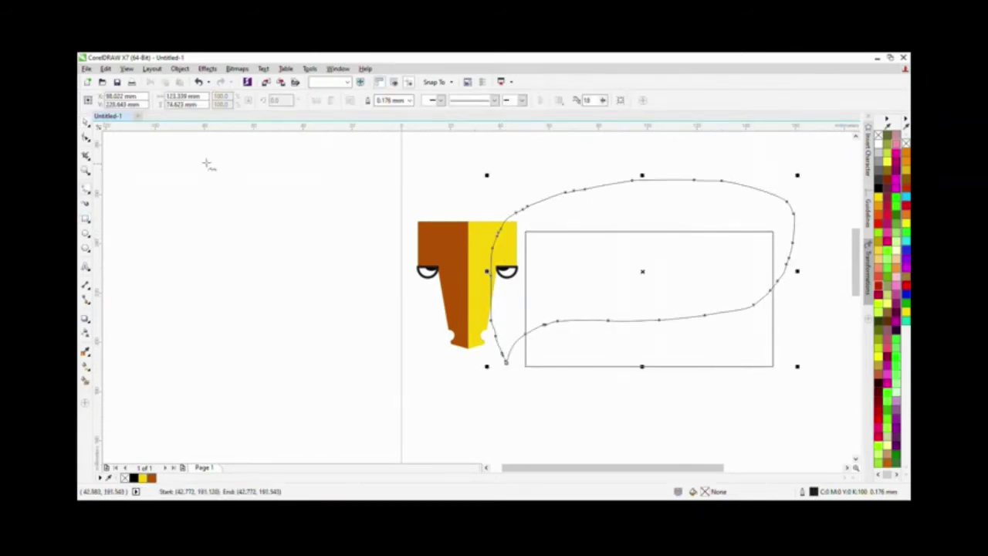
- Intersect the freehand curve with the body rectangle, filling the overlap brown and the rectangle yellow
key("space")
left_click(657, 232, "shift")
left_click(400, 101)
left_click(151, 477)
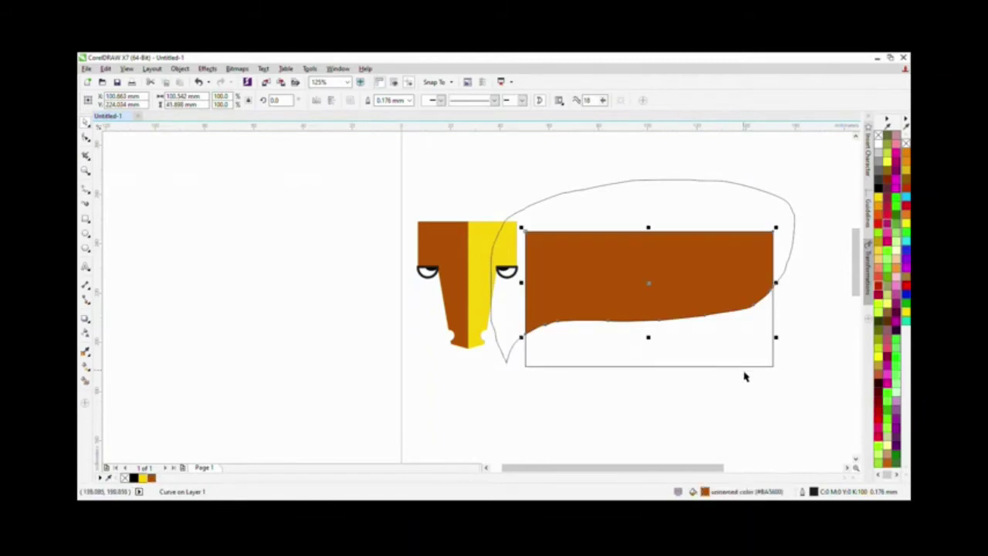
left_click(648, 352)
left_click(142, 478)
- Delete the freehand curve and remove the outlines of both body parts
left_click(583, 182)
key("Delete")
left_click_drag(522, 188, 717, 347)
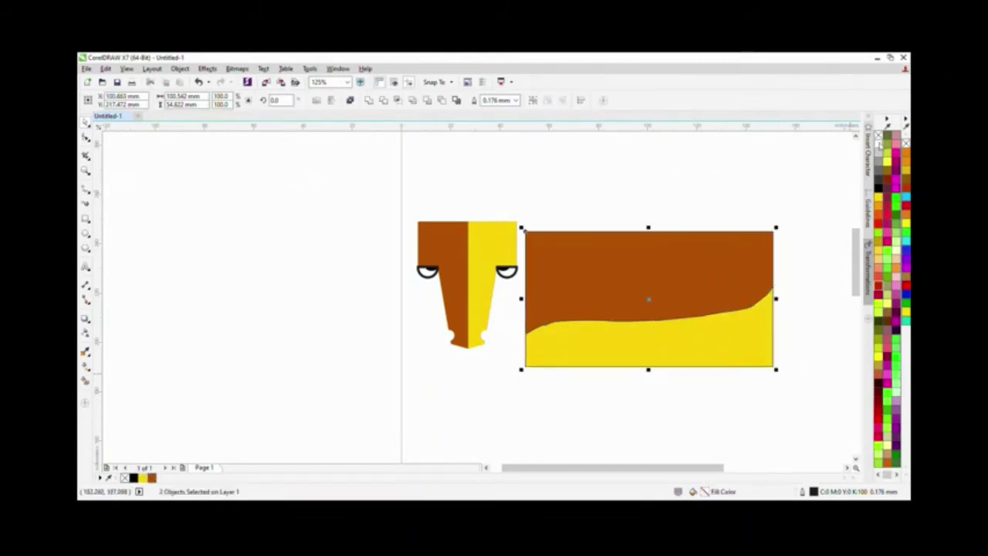
left_click(606, 174)
- Draw an ellipse about 17 mm wide across the body's bottom edge near its right end and nudge it upward
left_click(855, 460)
left_click_drag(856, 465, 847, 468)
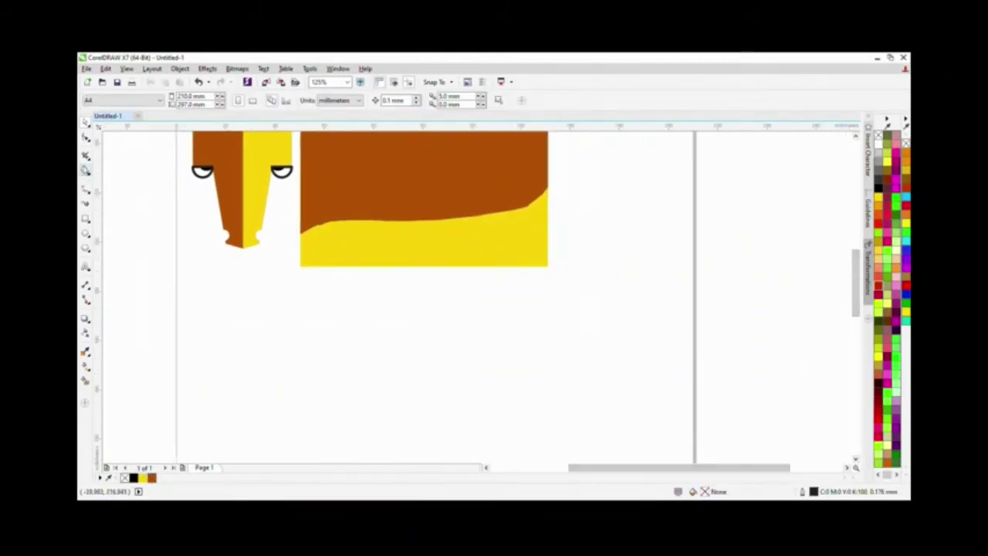
key("z")
left_click_drag(397, 226, 549, 296)
key("F7")
left_click_drag(444, 239, 622, 398)
key("Up")
key("Up")
- Trim the ellipse with the body so only its lower half remains, fill it brown and remove its outline
left_click(641, 261, "shift")
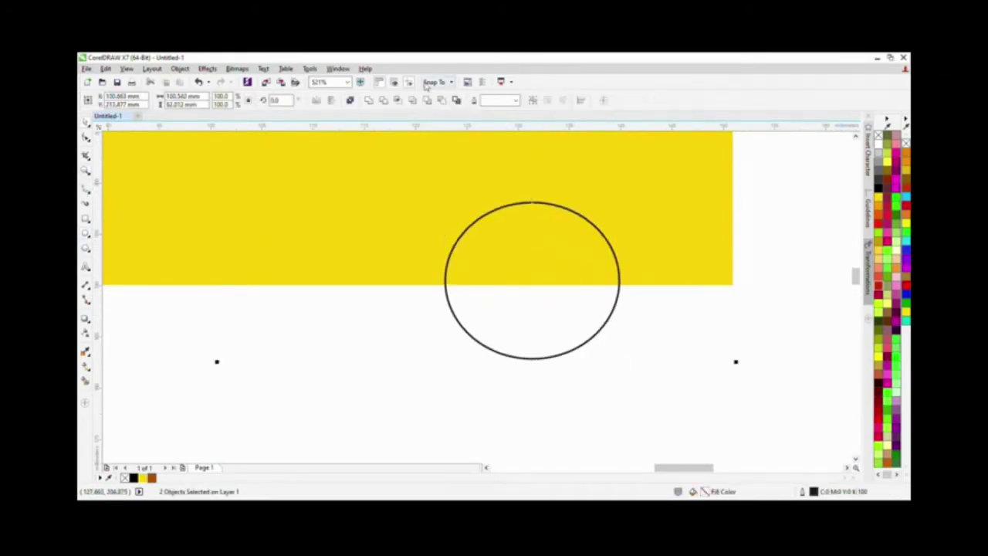
left_click(383, 101)
left_click(616, 338)
left_click(151, 478)
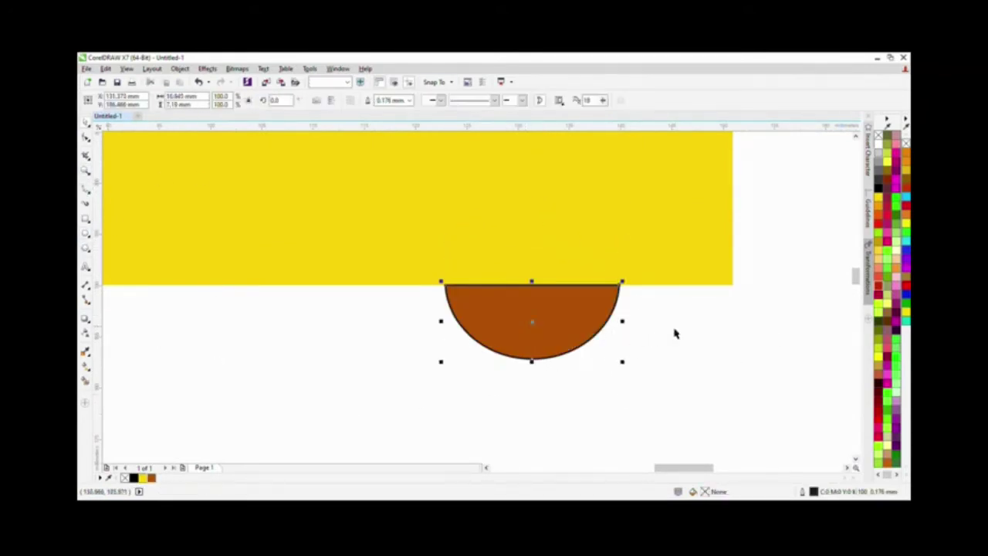
right_click(125, 478)
- Draw a narrow upright ellipse about 1.9 by 5.6 mm centred below the brown half ellipse, fill it brown and remove its outline
left_click(85, 233)
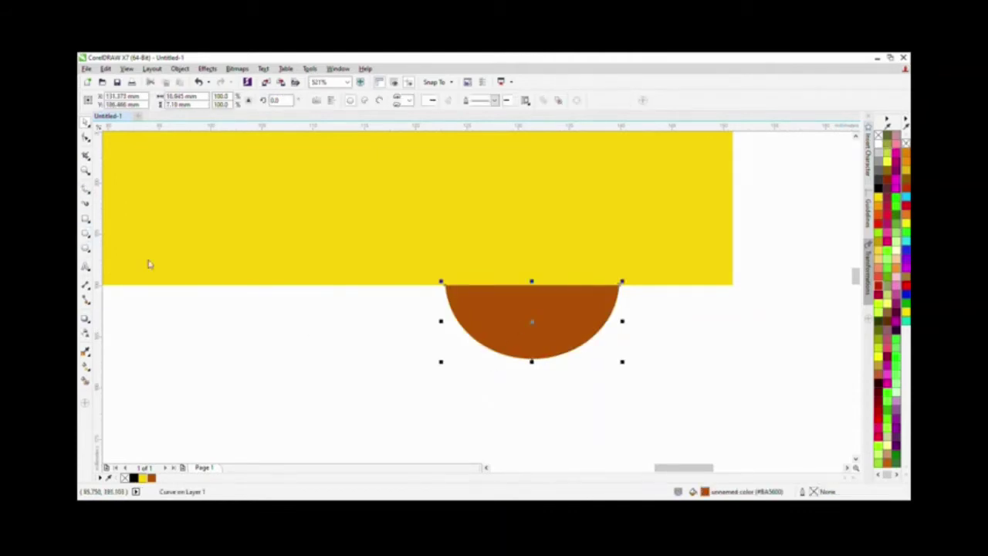
scroll(536, 317, "down", 1)
left_click_drag(542, 358, 549, 388)
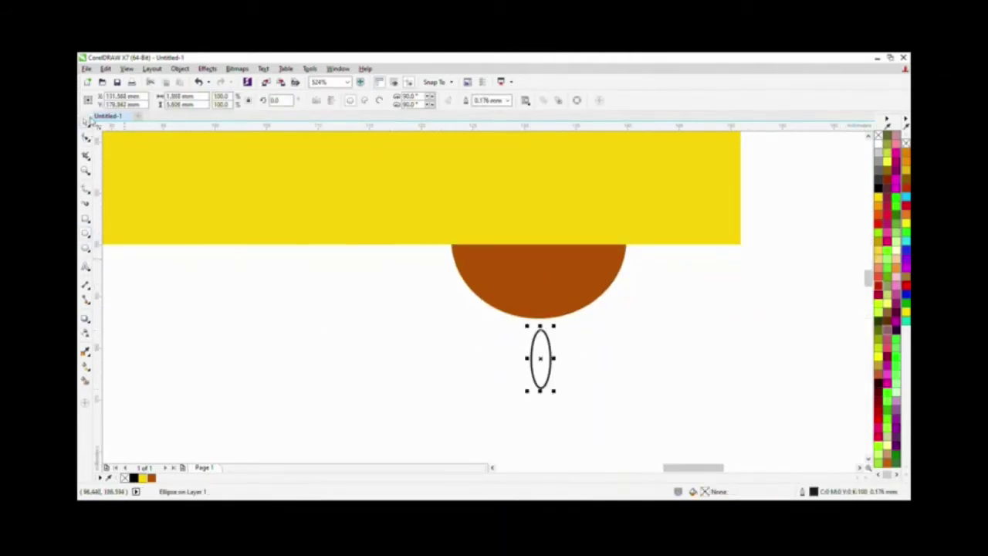
key("space")
left_click(549, 381)
left_click(151, 477)
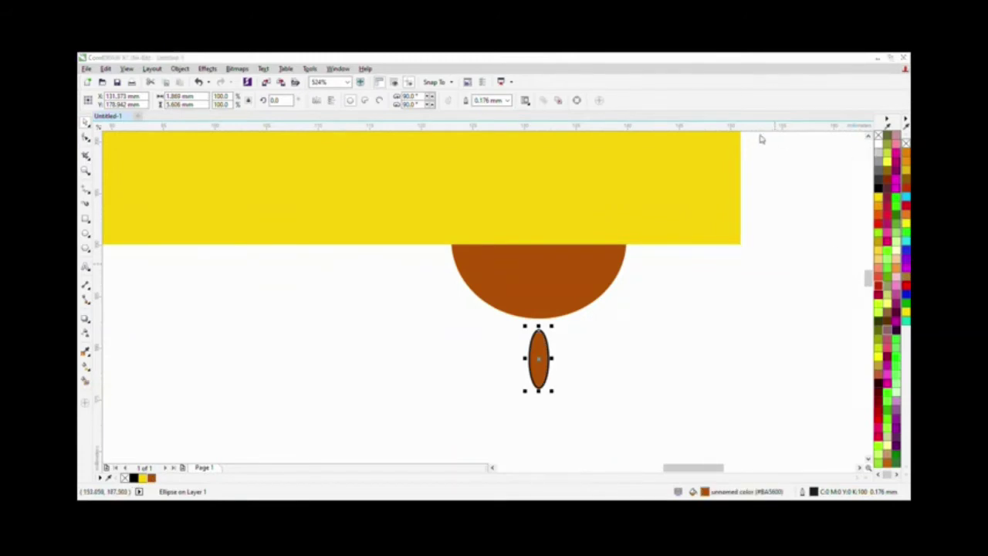
right_click(125, 478)
- Place a tilted copy of the small brown ellipse on its left and a mirrored copy on its right
left_click_drag(509, 357, 509, 357)
left_click_drag(520, 395, 508, 372)
left_click_drag(593, 377, 593, 378)
left_click(321, 101)
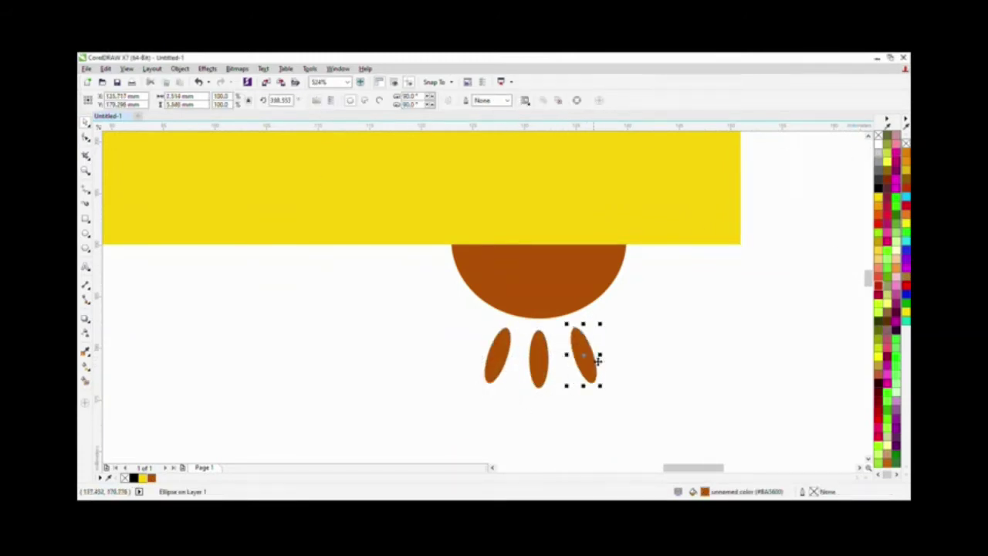
left_click(375, 265)
scroll(375, 264, "down", 5)
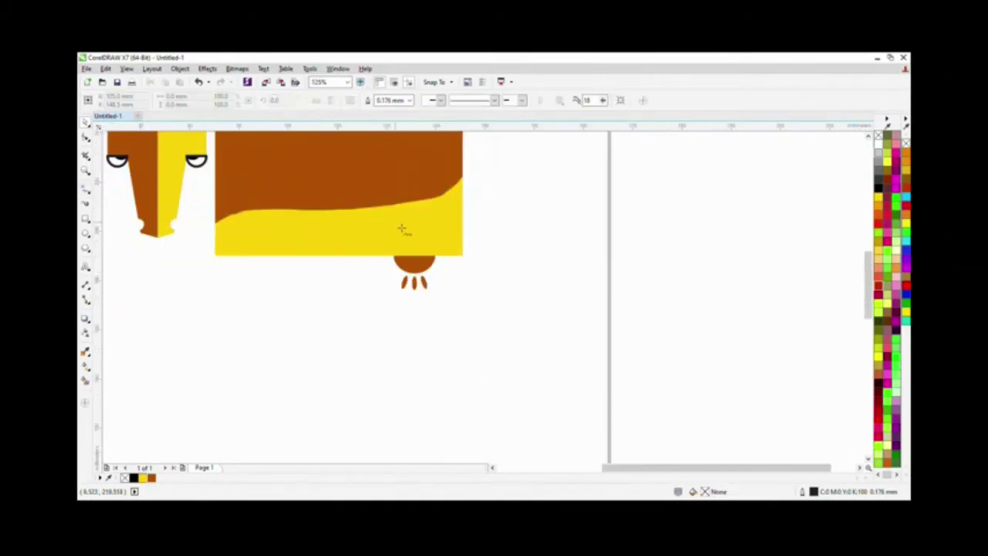
- Draw a leg rectangle about 14 by 58 mm at the body's left end, fill it brown and remove its outline
key("Escape")
left_click_drag(215, 209, 251, 351)
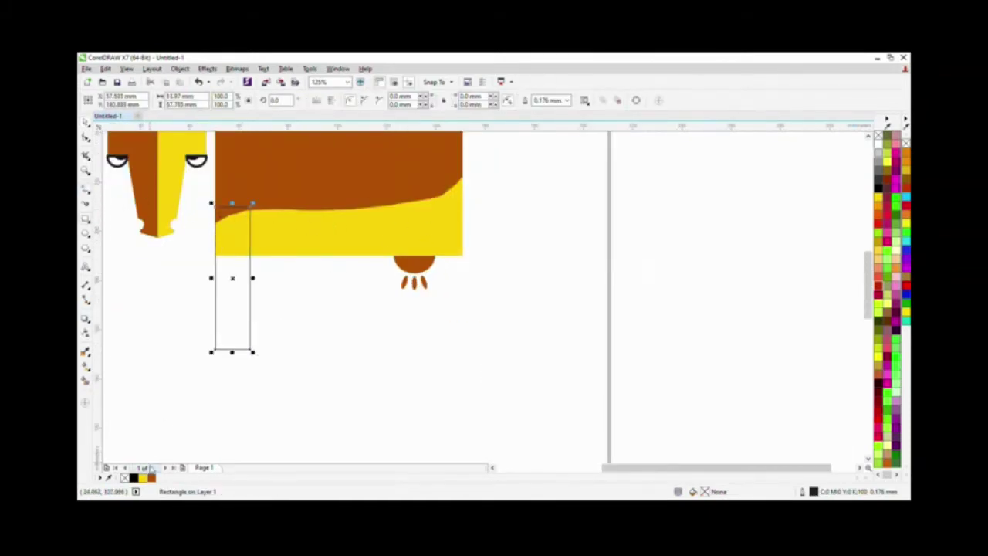
left_click(151, 477)
left_click(381, 282)
left_click(247, 236)
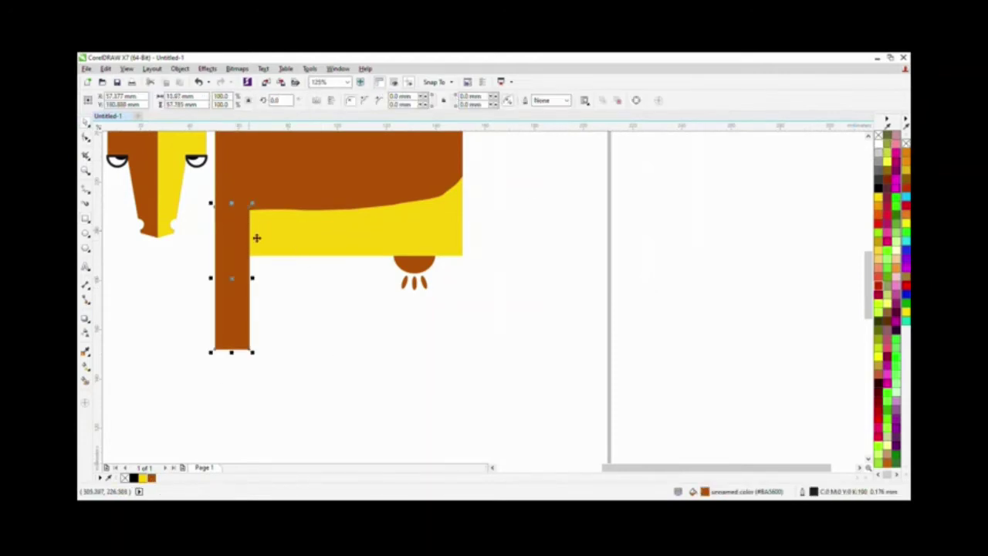
- Convert the leg rectangle to curves, narrow its foot from the inner side and place a mirrored, slightly slanted copy behind the belly
left_click(247, 236)
key("ctrl+q")
key("F10")
left_click_drag(248, 352, 233, 351)
left_click_drag(234, 275, 258, 280)
left_click_drag(289, 366, 289, 365)
- Copy the pair of front legs mirrored to the body's rear end, flush with its edge, and send the inner leg behind the belly
left_click_drag(178, 375, 319, 199)
left_click_drag(245, 304, 469, 324)
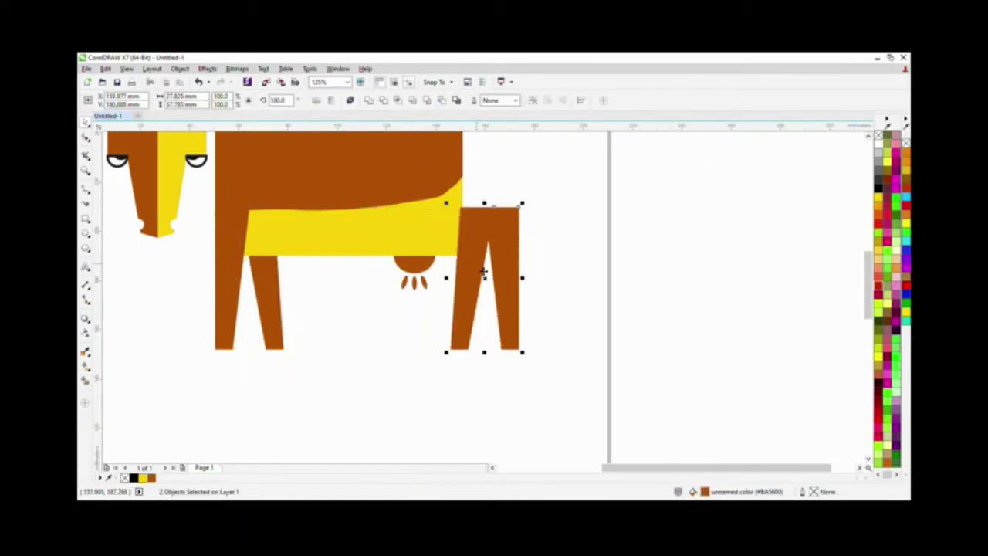
left_click_drag(479, 279, 423, 279)
key("ctrl+Page_Down")
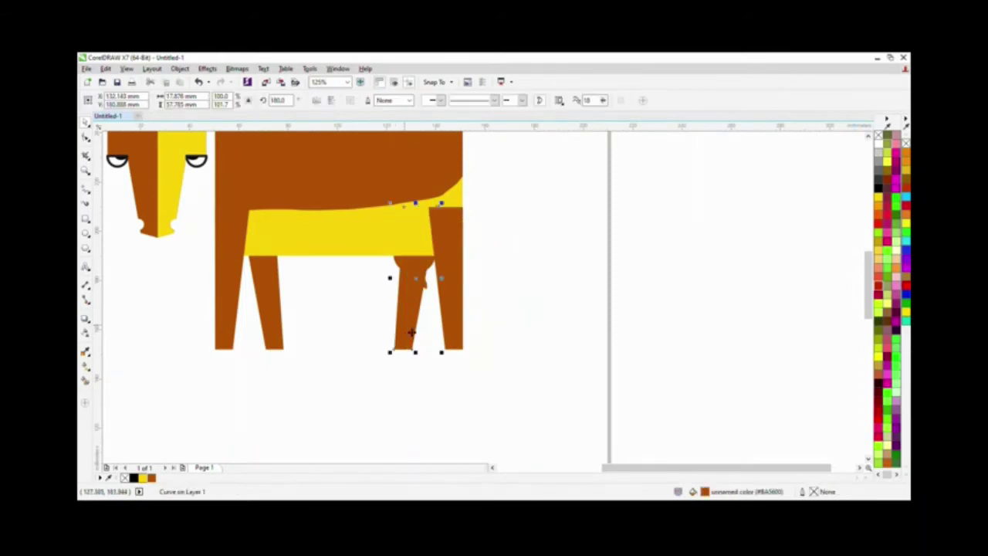
- Bring the udder and its three teats in front of the rear leg and fill them yellow
left_click_drag(342, 304, 493, 260)
key("ctrl+Page_Up")
left_click(364, 304)
left_click_drag(364, 304, 486, 243)
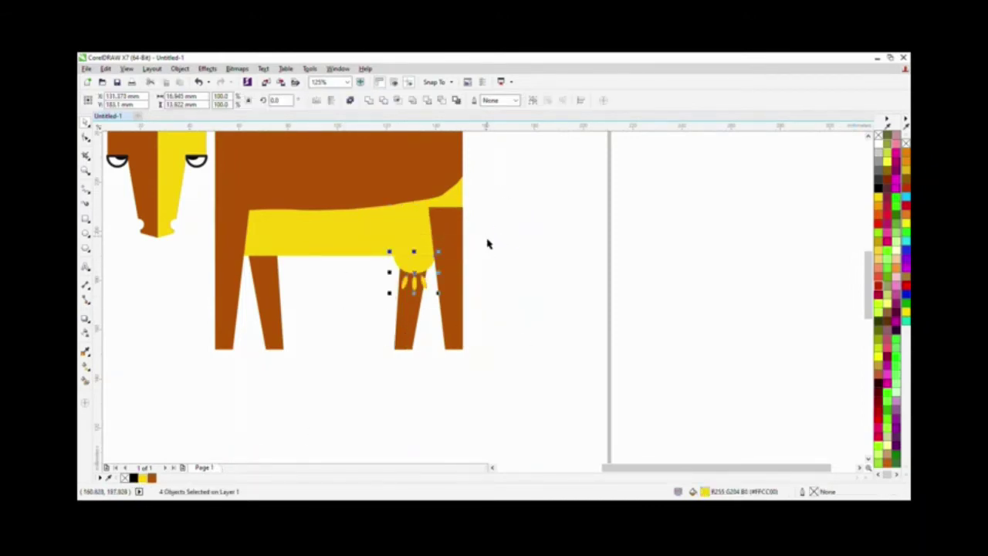
left_click(512, 198)
- Draw a closed triangular horn about 19 mm wide and 12 mm tall beside the upper corner of the head's brown half
scroll(511, 198, "down", 1)
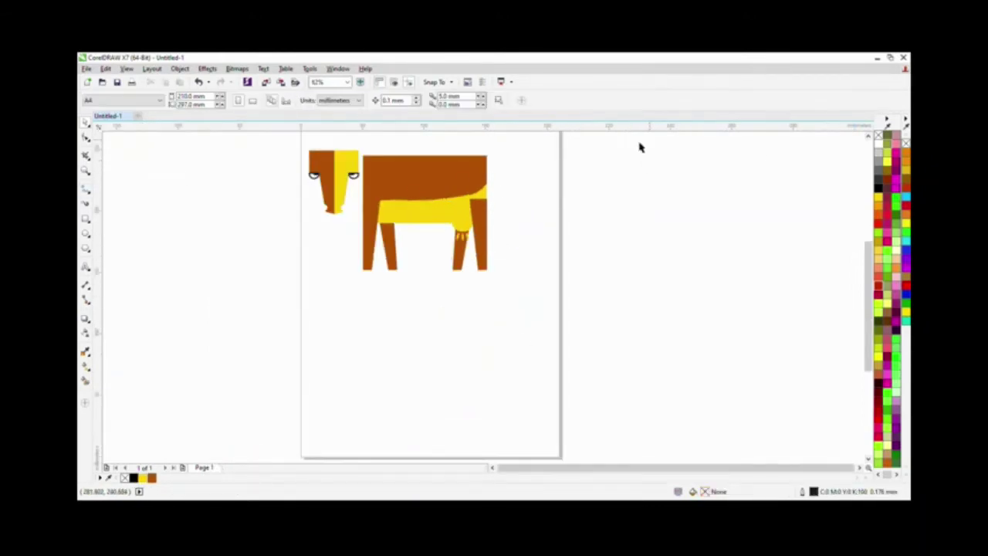
key("z")
left_click_drag(234, 177, 515, 339)
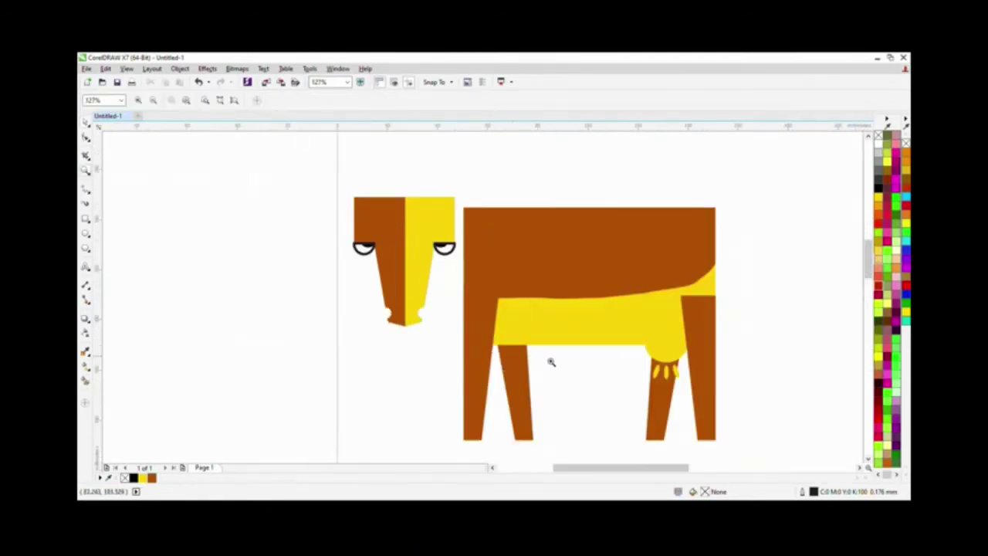
scroll(350, 203, "up", 1)
key("space")
left_click(359, 185)
left_click(269, 153)
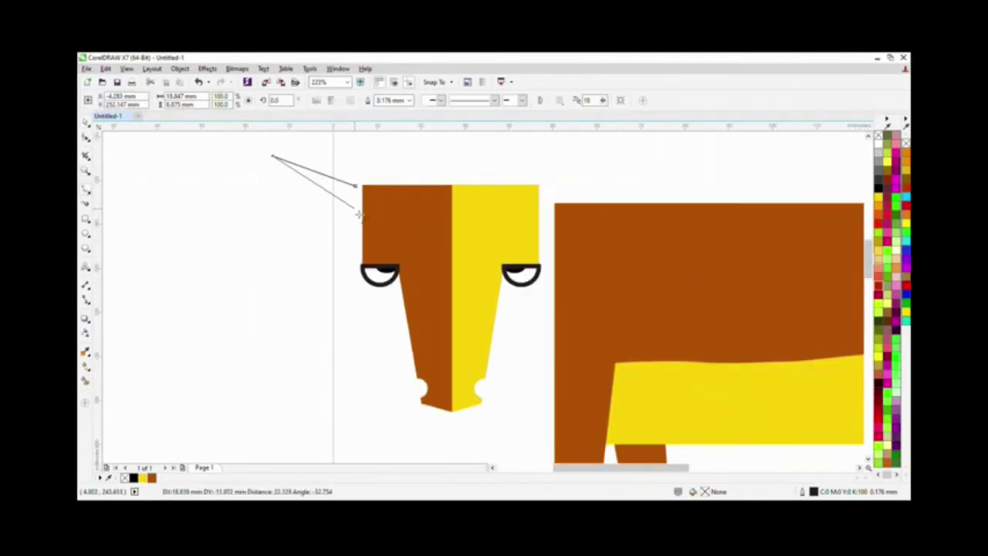
left_click(356, 210)
left_click(359, 185)
- Bend the horn's long sides into curves, fill it brown without outline and mirror a copy to the head's yellow side
left_click(86, 139)
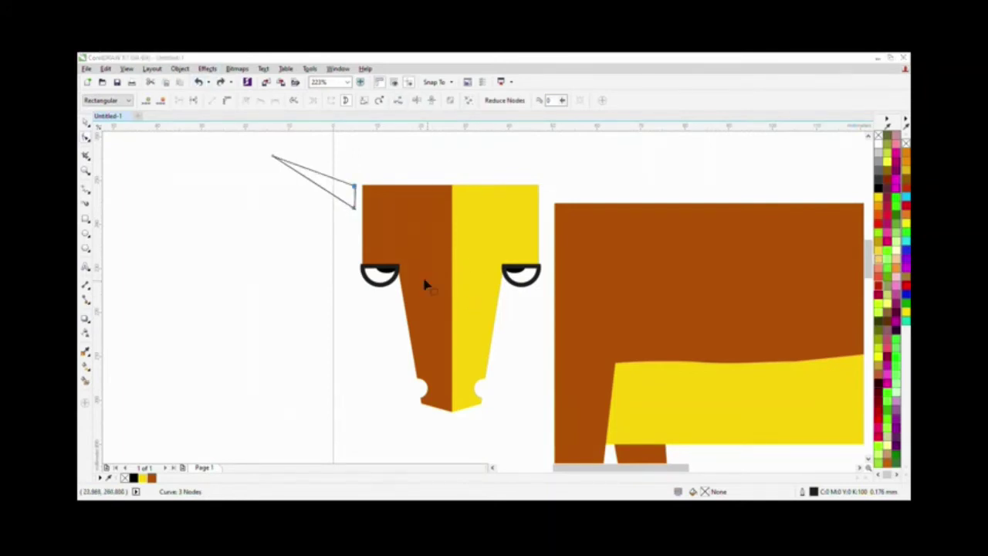
left_click(334, 184)
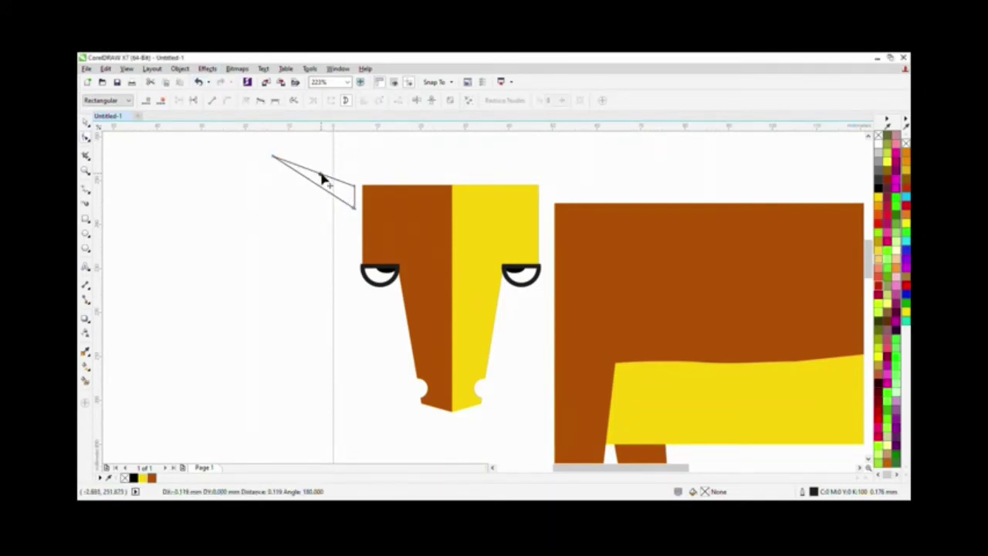
left_click_drag(320, 176, 596, 187)
key("space")
left_click(902, 160)
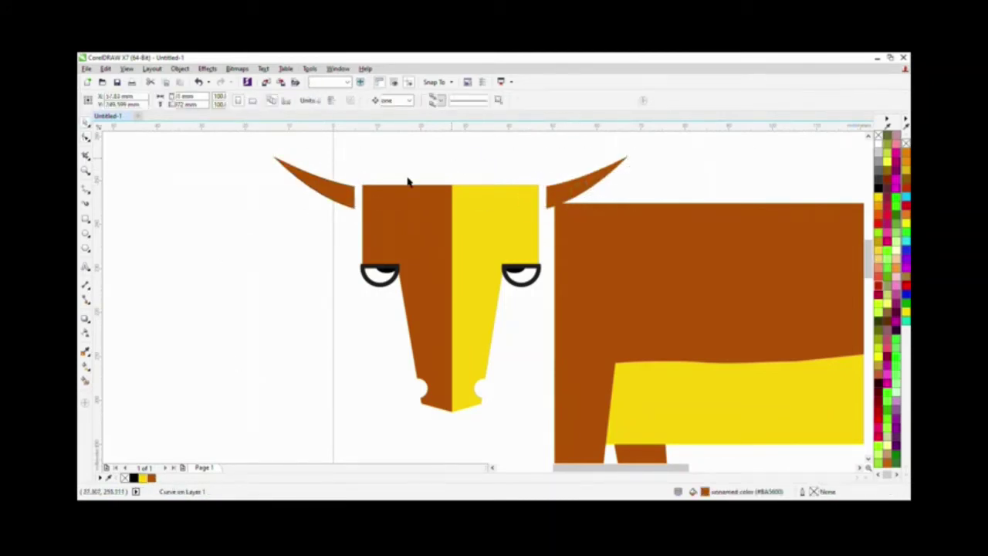
- Rotate the head with both horns counter-clockwise so the muzzle swings toward the body, and place it by the front edge
scroll(275, 213, "down", 4)
left_click_drag(276, 214, 463, 347)
left_click_drag(463, 222, 436, 199)
key("Escape")
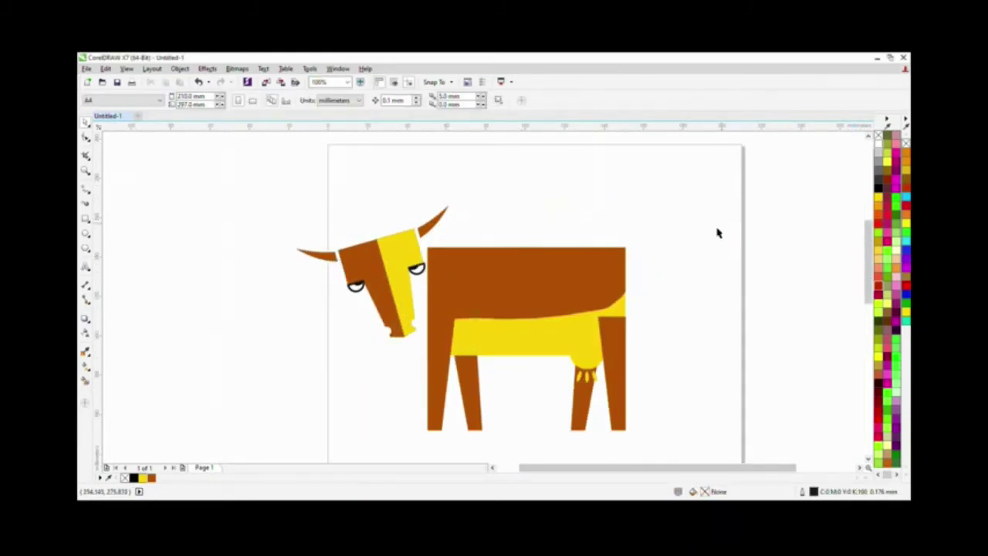
- Draw a line spanning about 33 by 56 mm from the body's upper rear corner and bend it into an S-shaped tail curve
left_click(85, 189)
left_click(625, 249)
left_click(689, 357)
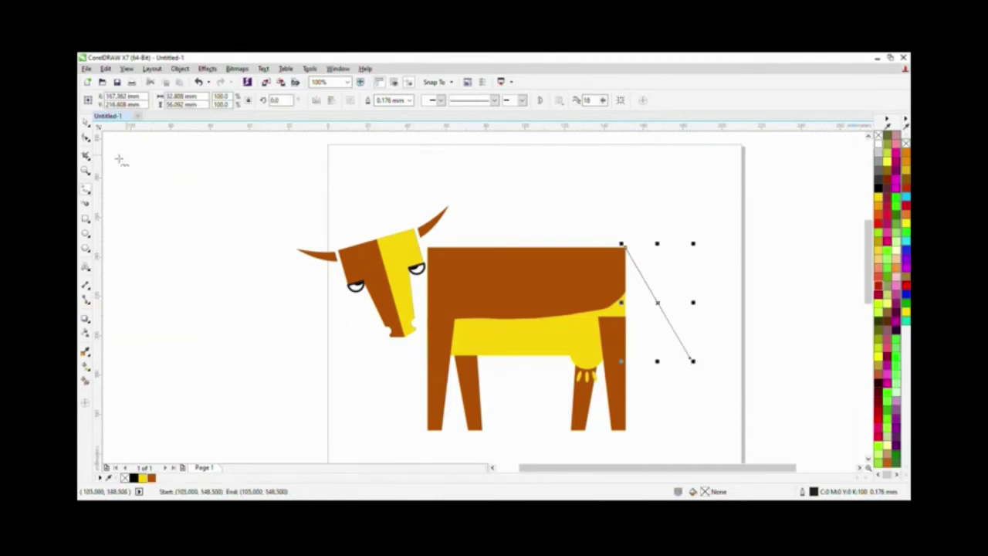
left_click(86, 170)
left_click_drag(570, 222, 716, 389)
key("F10")
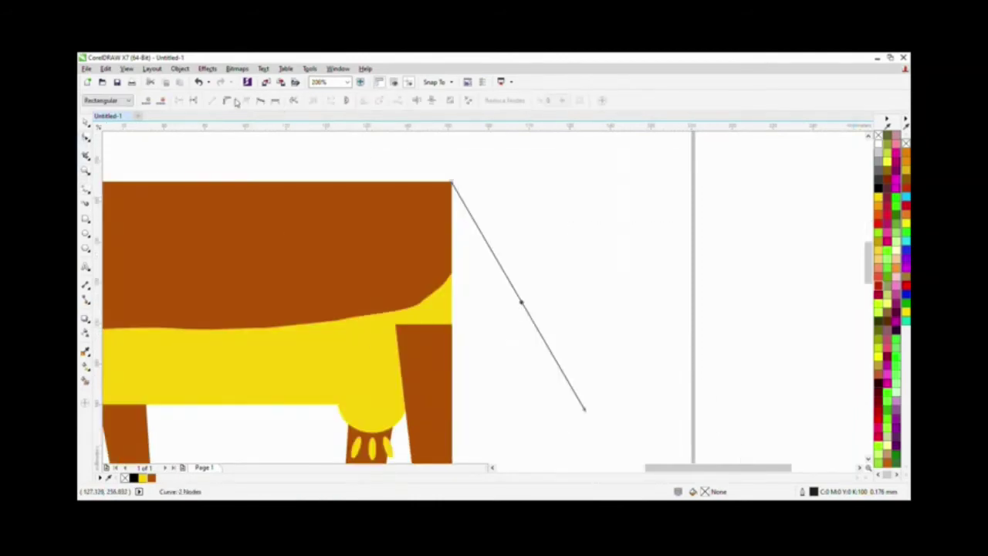
left_click_drag(543, 344, 474, 313)
key("space")
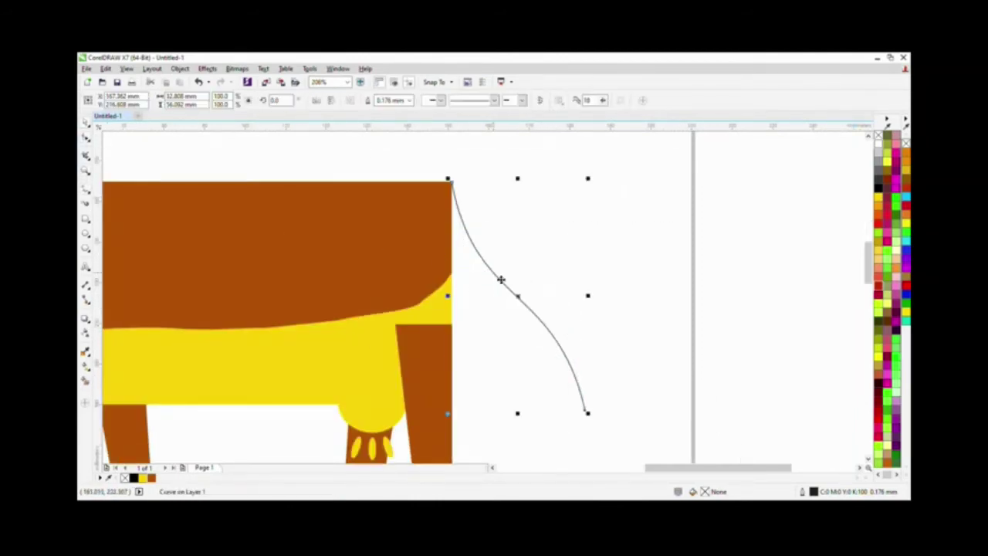
- Place a copy of the tail curve below the original, move its end node to the original's tip and combine both curves
left_click_drag(501, 280, 494, 319)
left_click(85, 138)
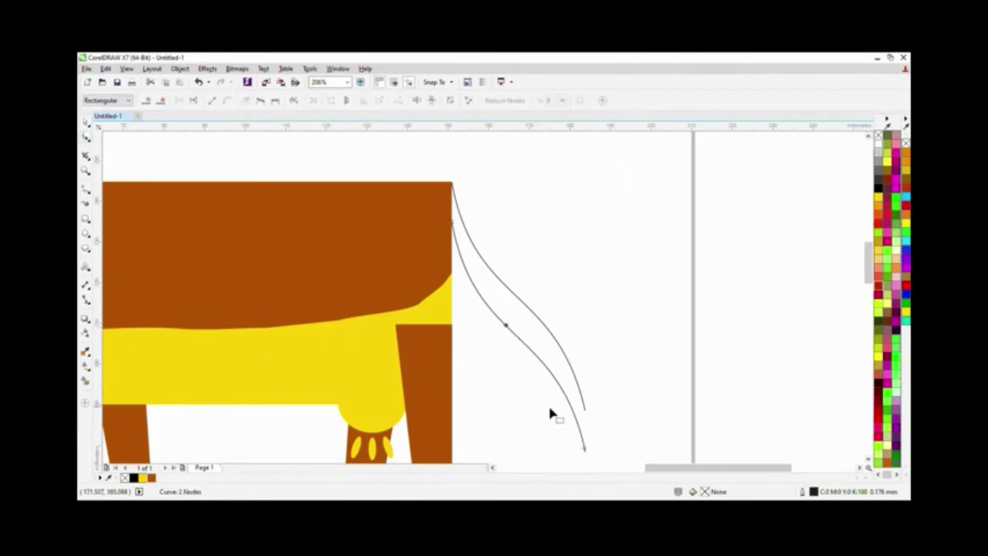
left_click_drag(584, 449, 583, 411)
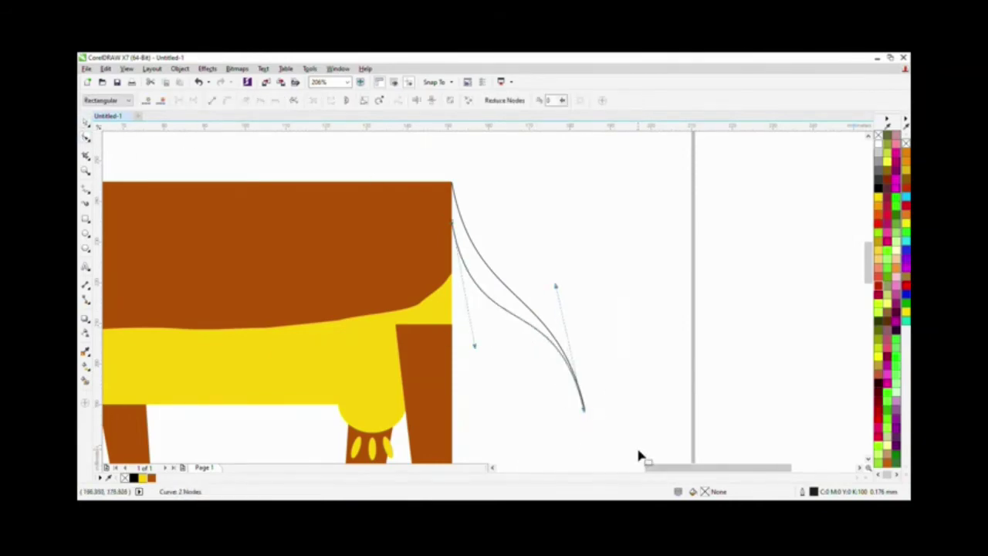
key("space")
left_click_drag(637, 455, 442, 174)
key("ctrl+l")
- Join the nodes at the tail's tip, close the shape along the body and weld it to the brown body
left_click(85, 139)
left_click_drag(572, 398, 601, 423)
left_click(178, 100)
key("space")
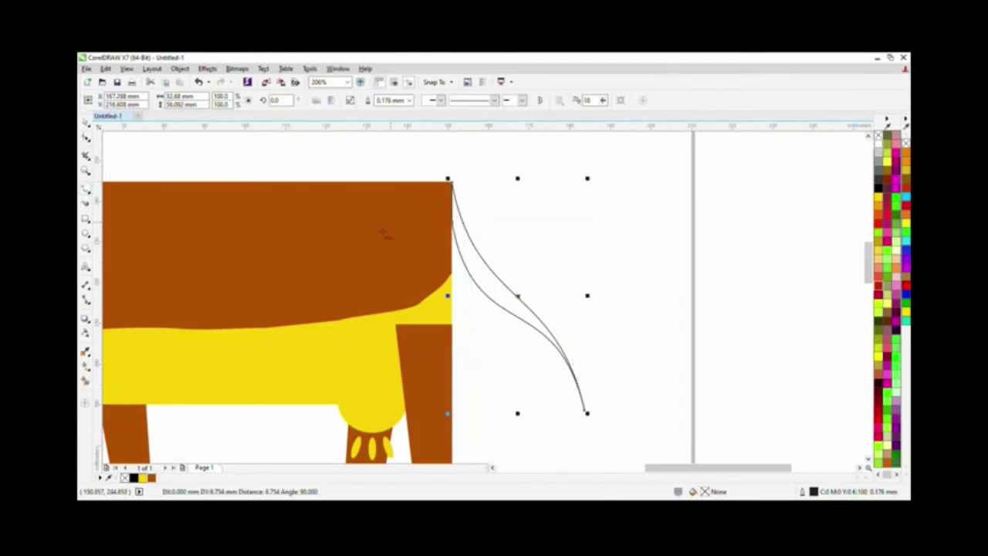
left_click(178, 255, "shift")
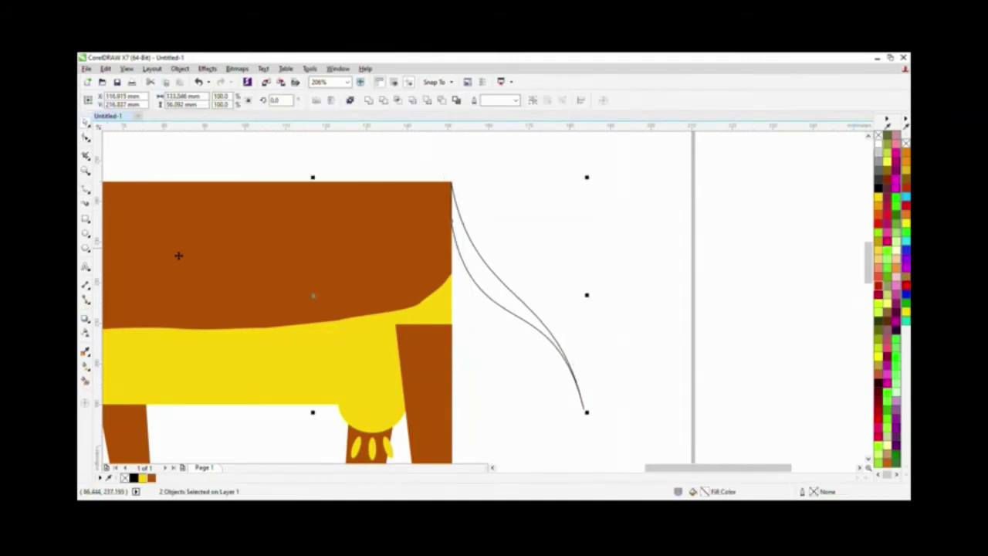
left_click(382, 102)
- Draw a freehand brown tuft about 4.3 by 6 mm, fit it onto the tail's end and remove the thin tip beyond it
key("F5")
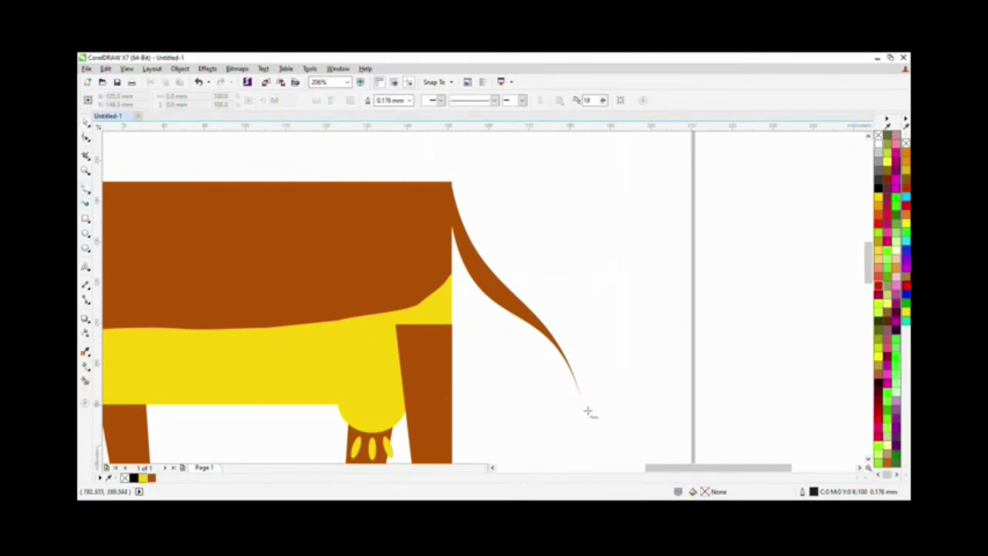
left_click_drag(582, 402, 601, 430)
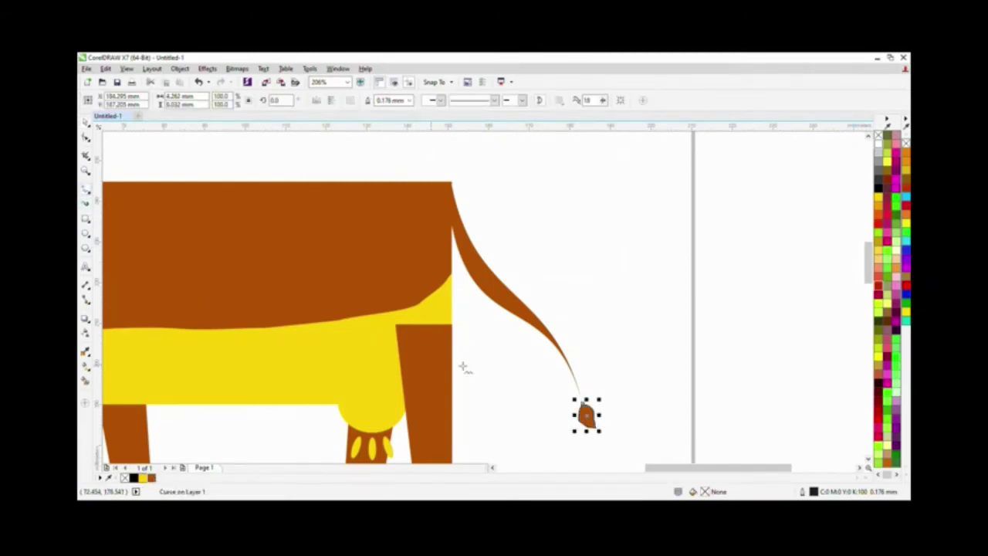
scroll(637, 368, "up", 3)
left_click_drag(514, 390, 464, 255)
left_click(422, 185, "shift")
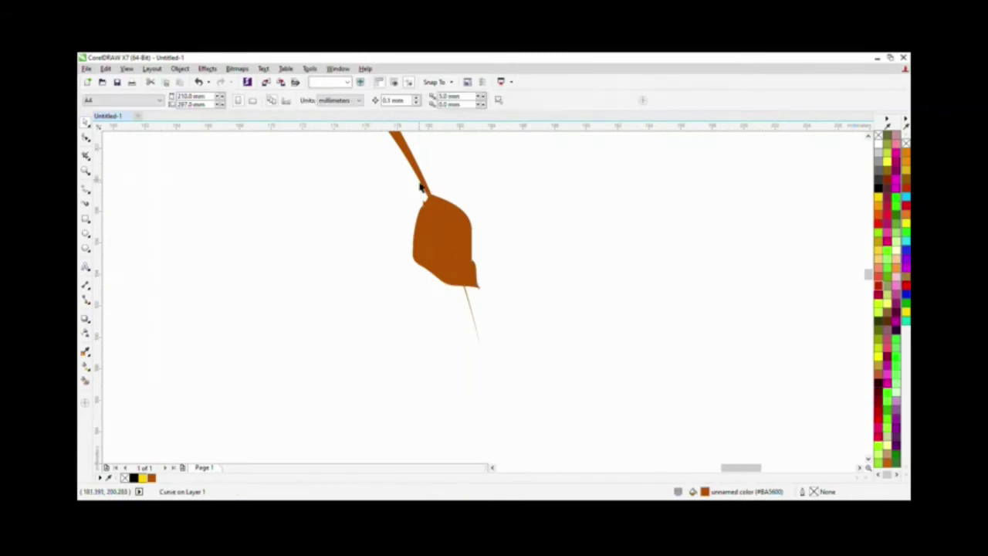
key("ctrl+g")
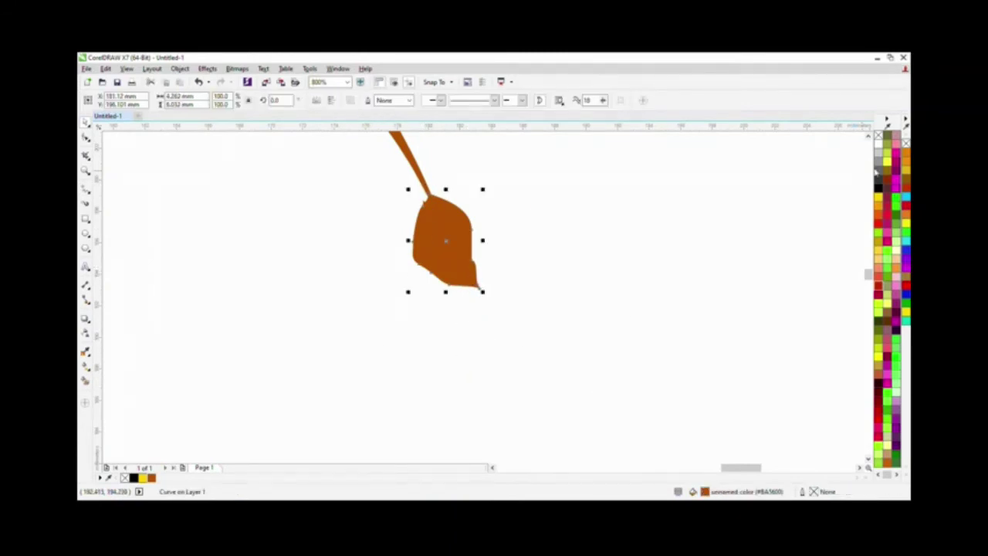
- Try to scale down the selected parts of the cow and undo the change
scroll(316, 211, "down", 5)
key("Escape")
left_click_drag(134, 139, 607, 384)
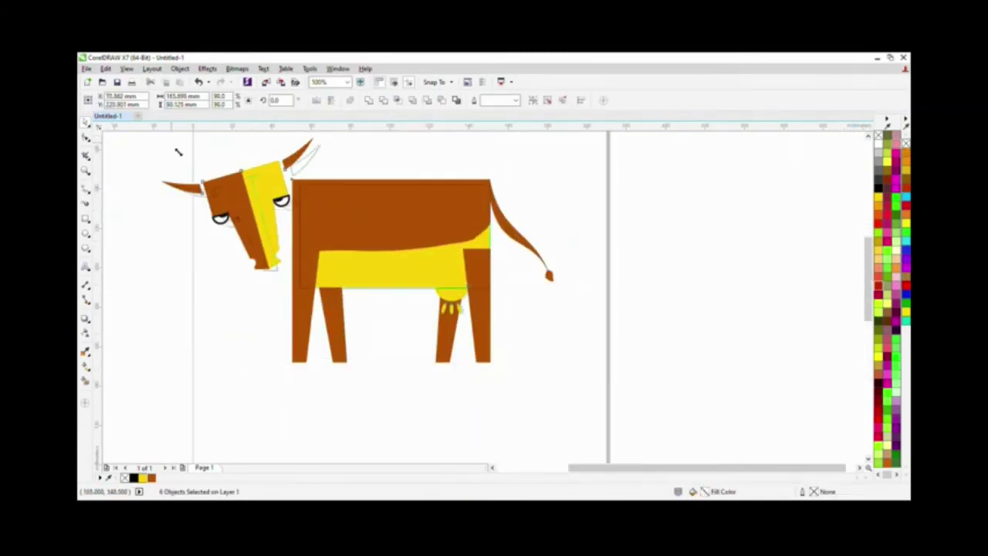
key("ctrl+z")
- Scale the whole cow down proportionally and place it fully inside the page
key("F3")
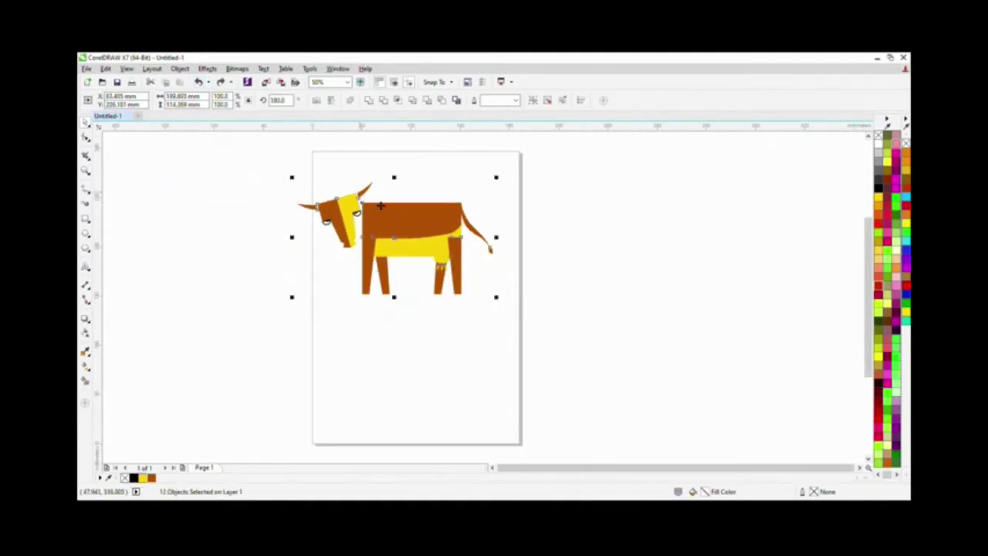
key("ctrl+z")
key("Escape")
scroll(443, 302, "up", 2)
scroll(442, 302, "down", 1)
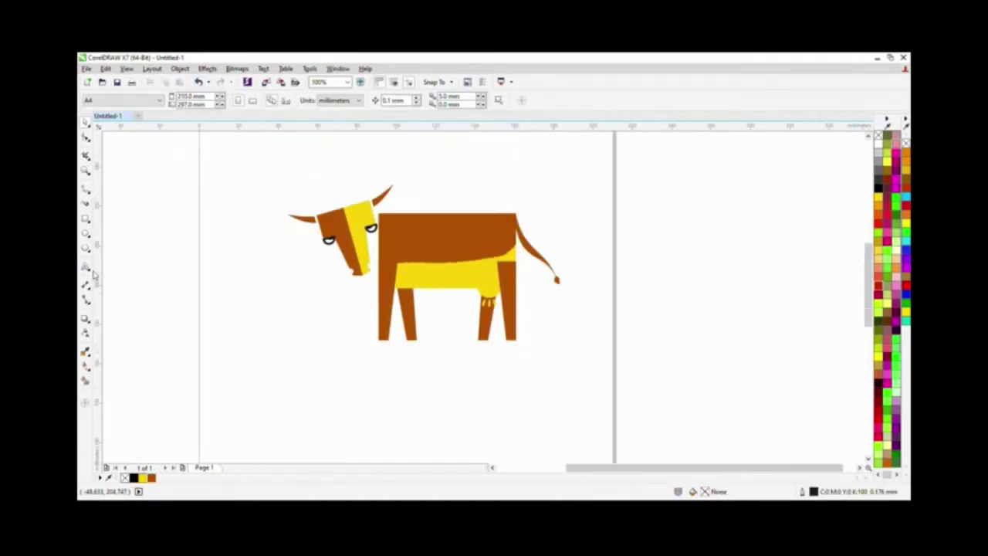
- Add the caption "ŠKK 2021?" in Myriad Pro below the cow, enlarge it to about the body's width and colour it brown
left_click(87, 267)
left_click(386, 376)
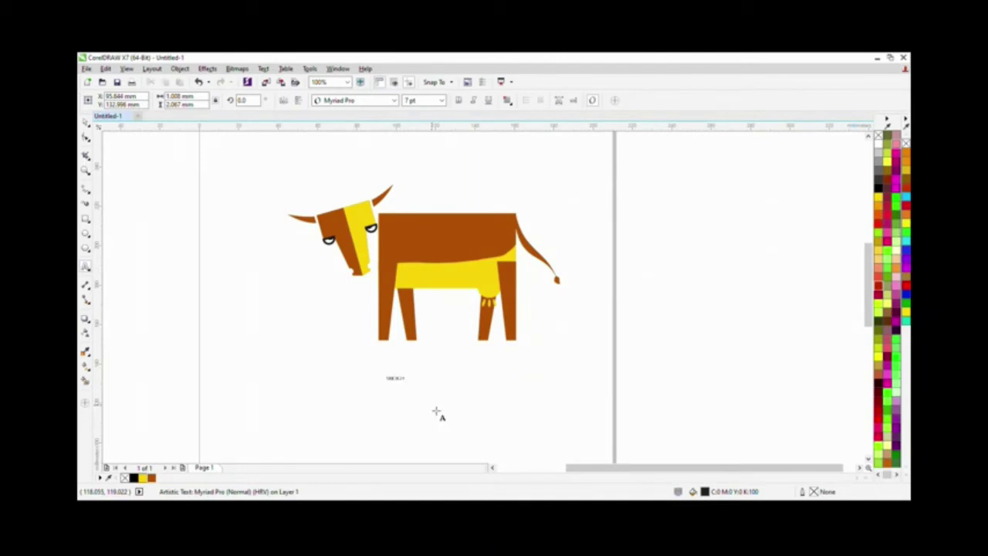
left_click_drag(410, 371, 515, 348)
left_click(639, 374)
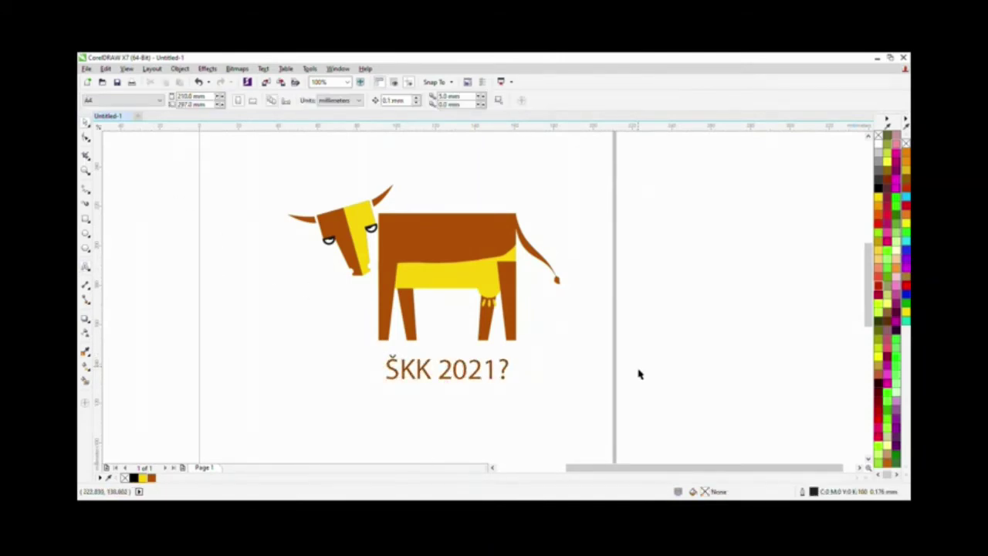
- Copy the caption directly below itself, replace the copy's text with "art.manus.rs :)" and centre it under the first line
left_click_drag(477, 382, 476, 410)
left_click(87, 265)
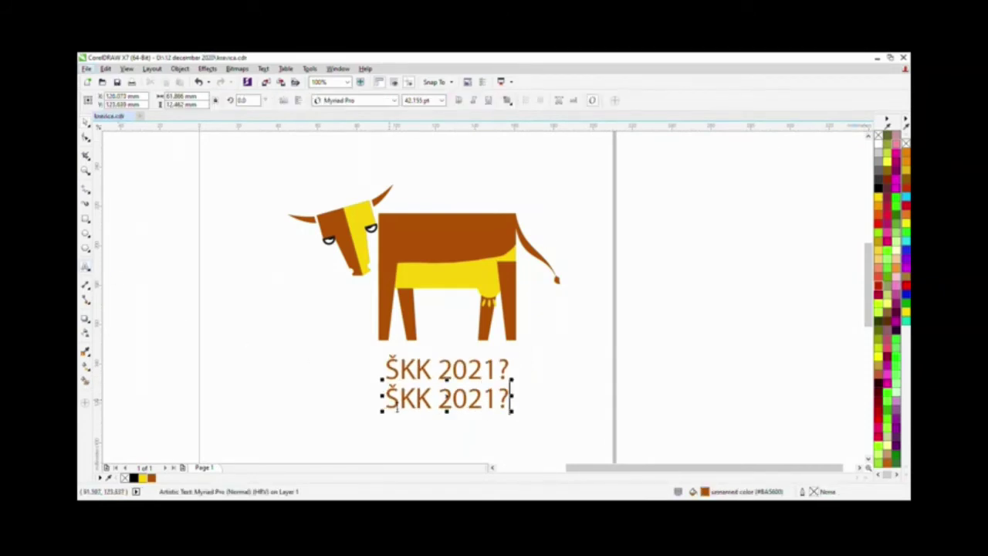
key("ctrl+a")
type("art.man")
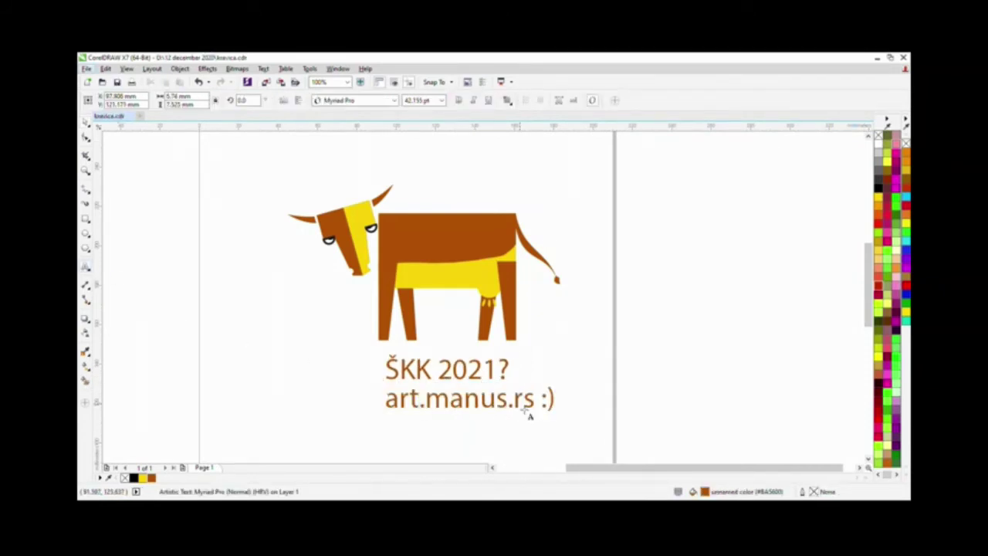
key("ctrl+space")
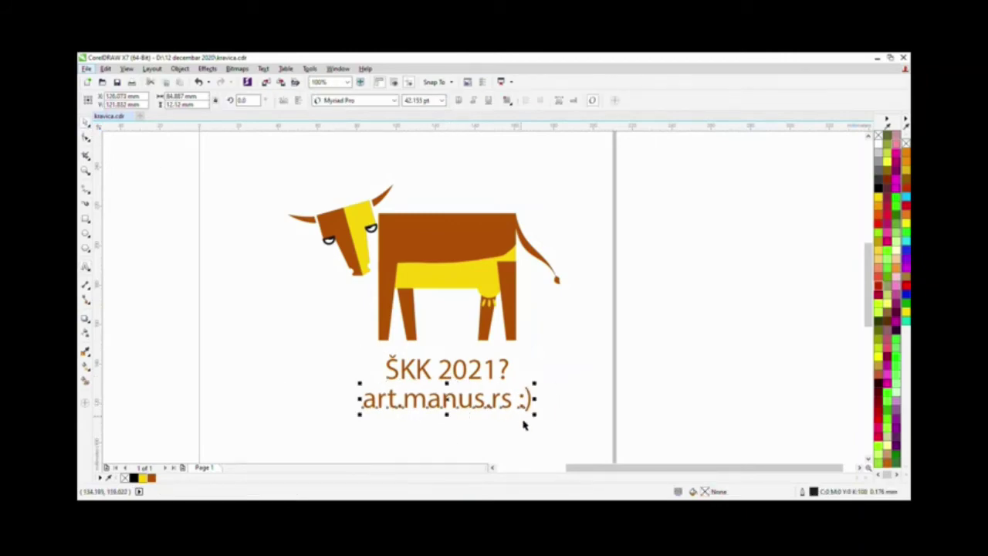
left_click_drag(523, 424, 516, 427)
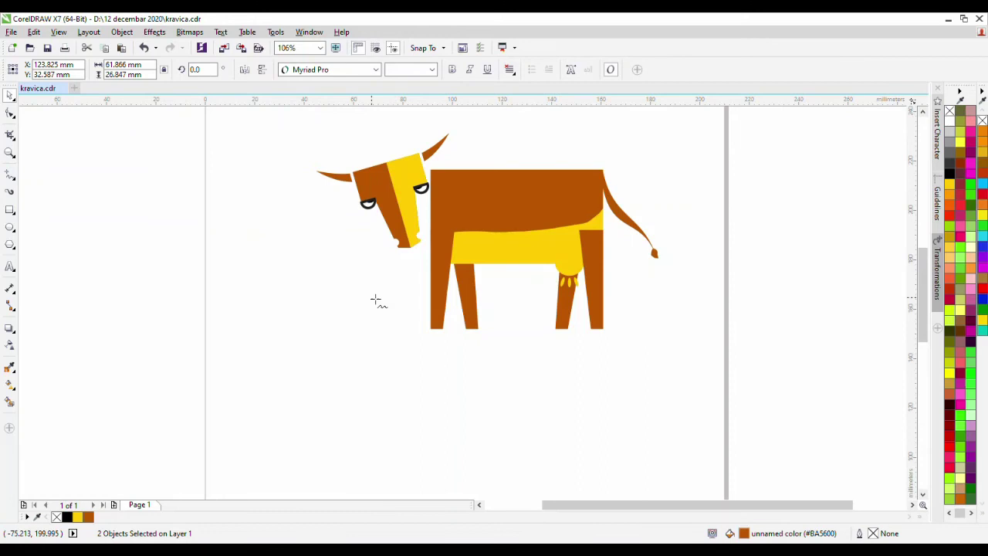
- Draw a vertical line about 64 mm long below the cow's head and set its outline width to 1.5 mm
left_click(330, 272)
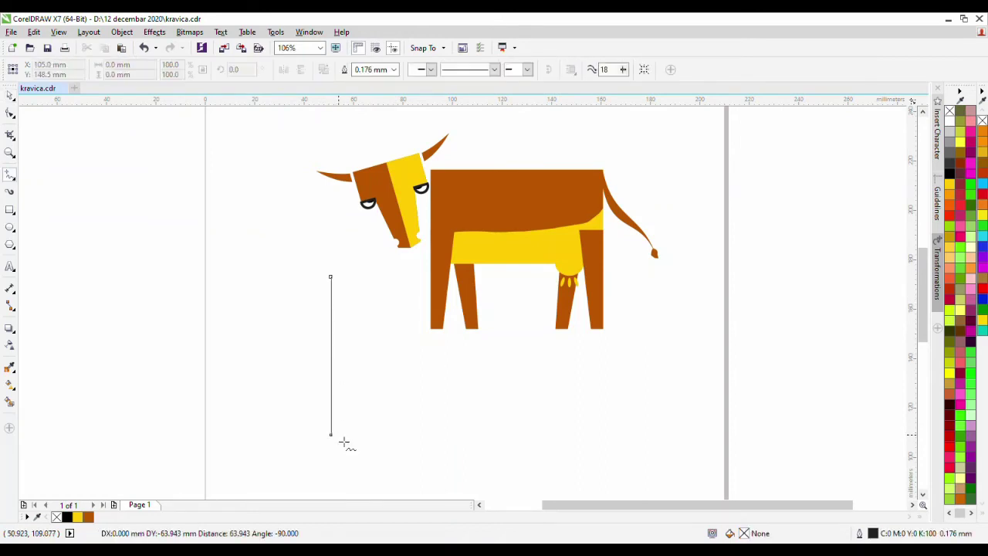
left_click(330, 440)
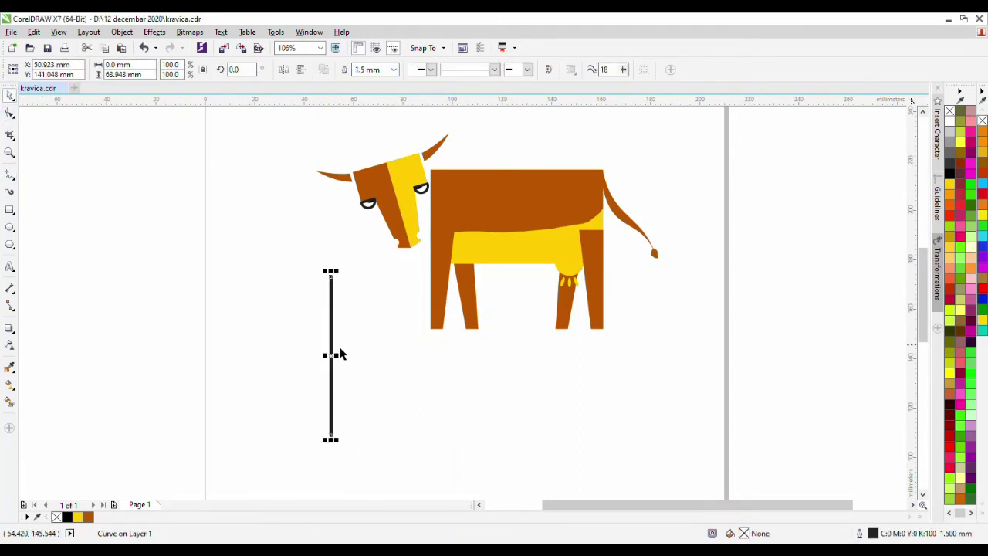
- Draw a diagonal needle about 6 mm wide and 5 mm high rising from the stem's base, with a 0.5 mm outline
key("z")
left_click(453, 467)
key("F5")
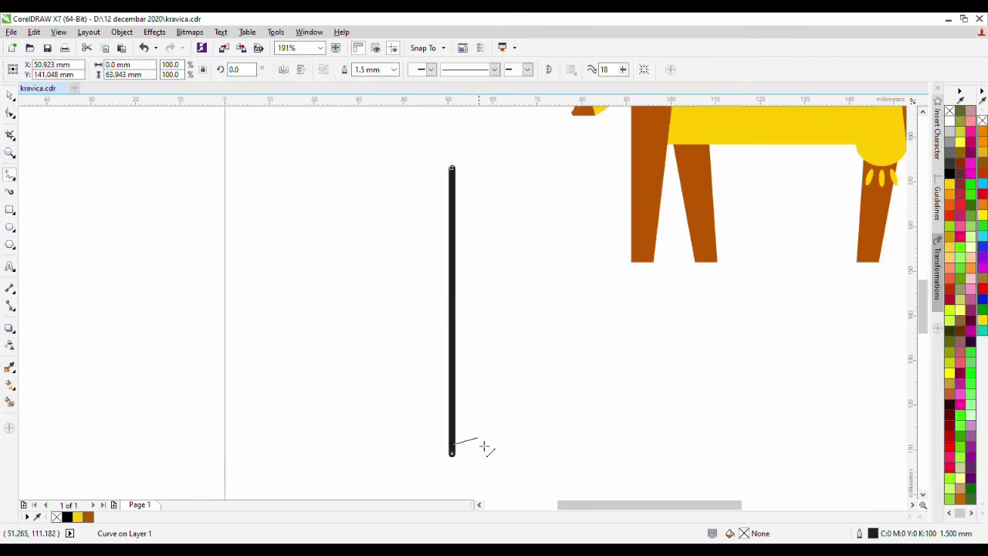
left_click(452, 446)
left_click(482, 418)
key("space")
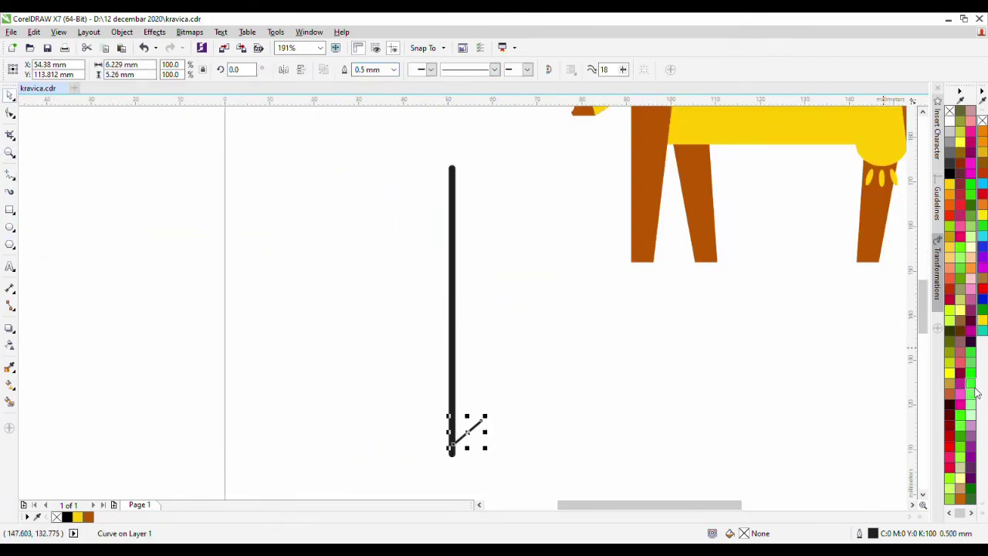
- Colour the needle green, repeat it along the stem's right side up to the tip, and shorten the topmost copy
left_click_drag(479, 430, 484, 404)
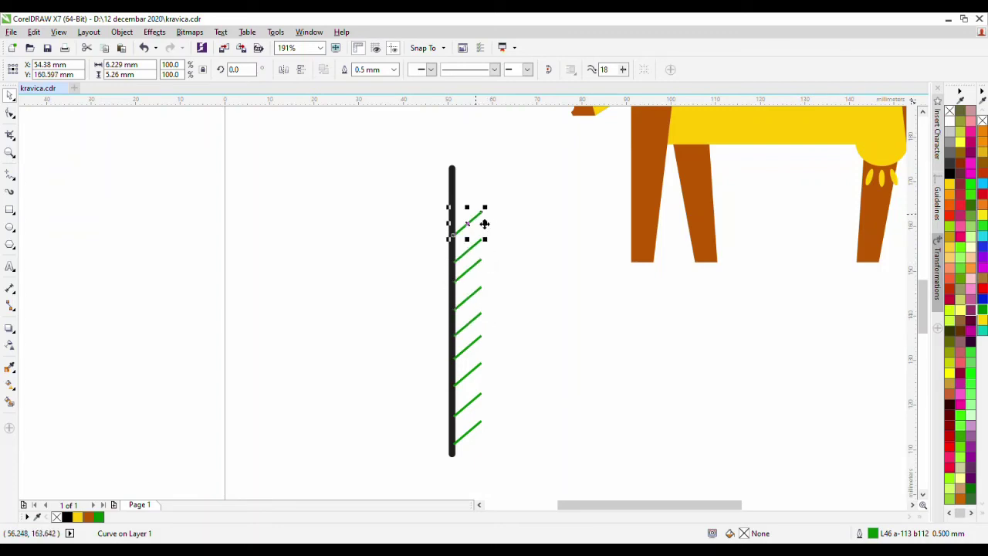
left_click(6, 112)
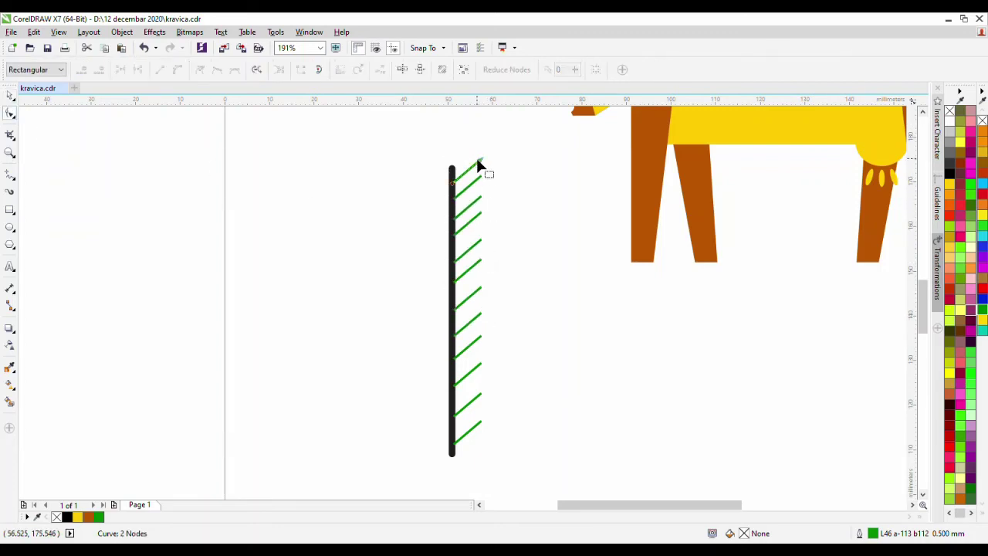
left_click_drag(482, 159, 473, 160)
key("space")
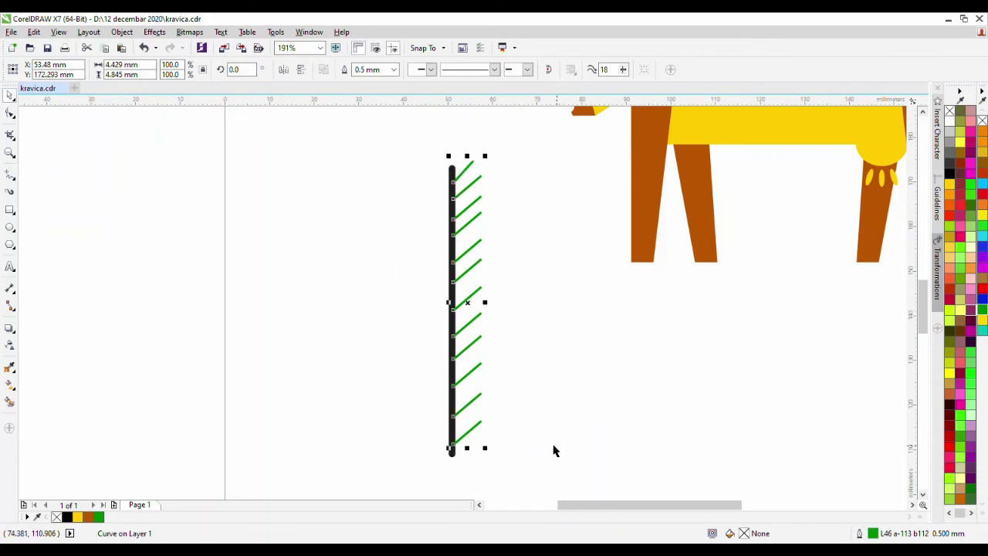
- Mirror a copy of all the needles onto the stem's left side and recolour some needles on both sides a lighter green
left_click_drag(484, 302, 417, 302)
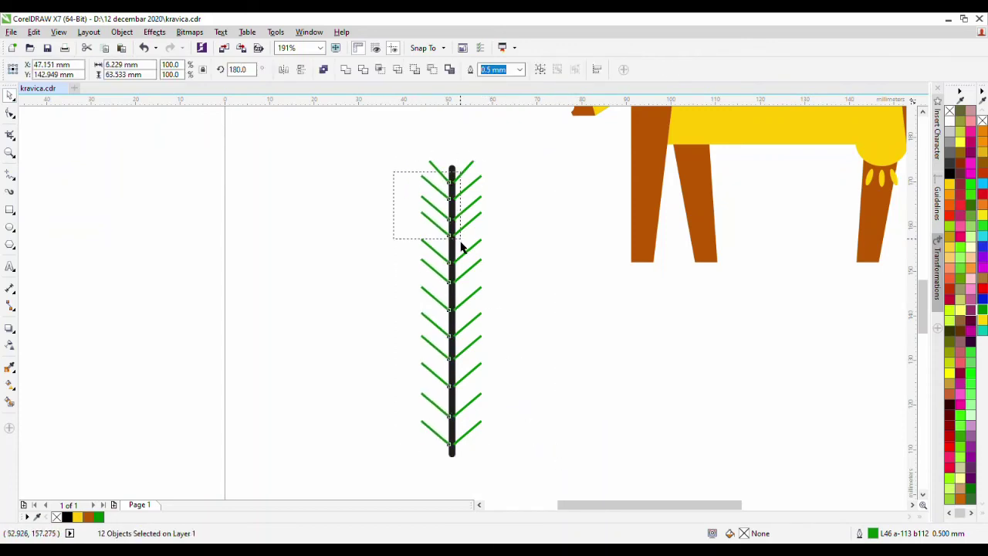
left_click_drag(440, 355, 497, 463)
left_click(641, 376)
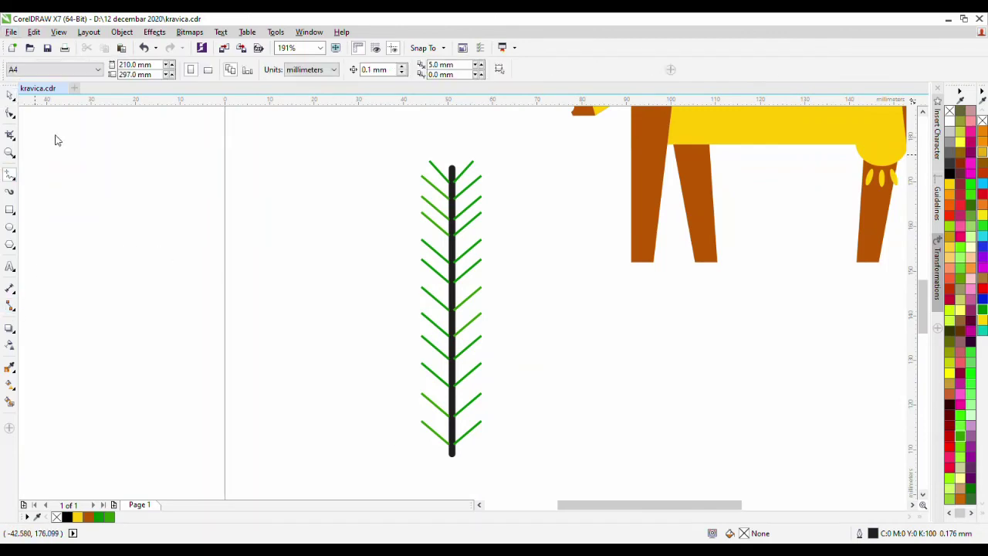
- Copy the whole branch to its left, delete the copy's six lowest pairs of needles and shorten its stem to match
left_click(10, 95)
left_click(453, 254)
left_click(338, 335)
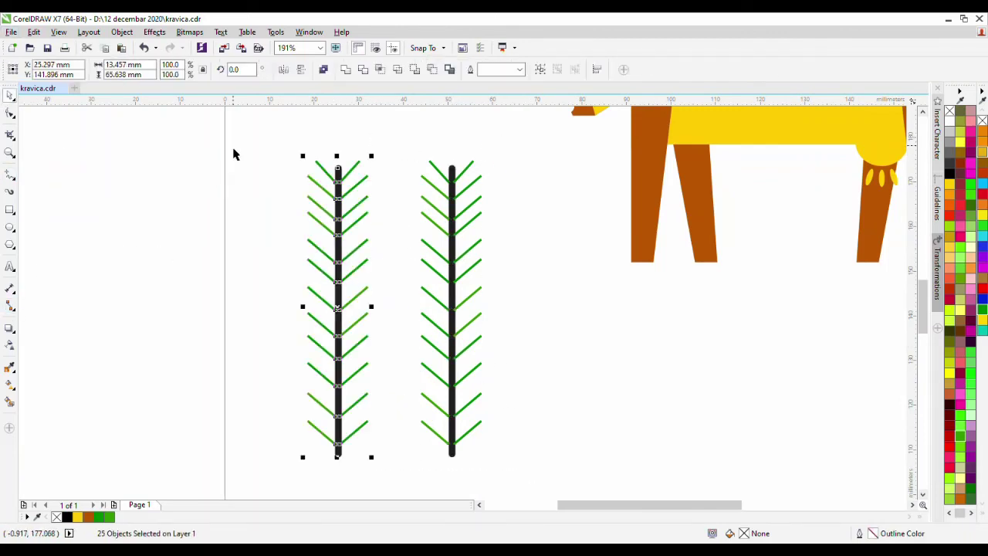
key("Delete")
left_click(338, 324)
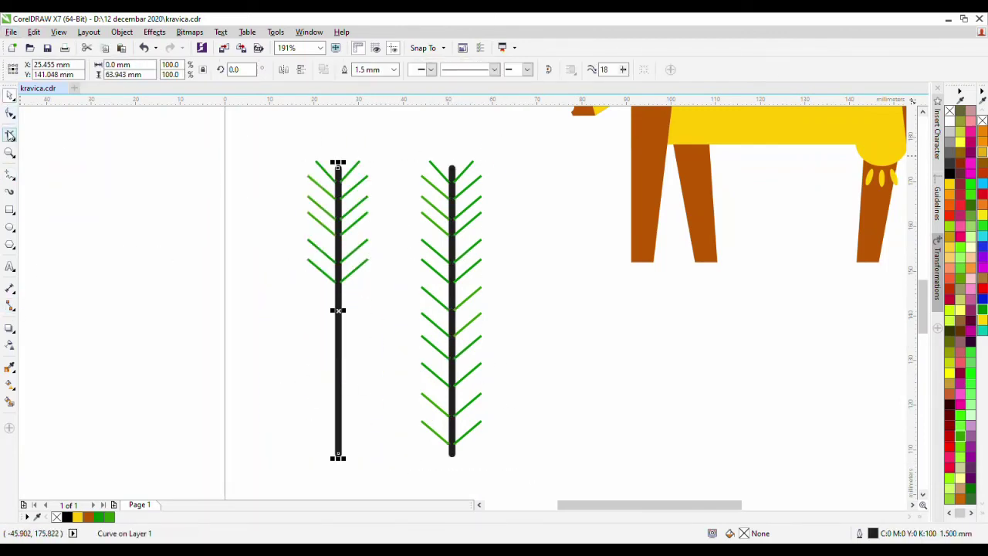
key("F10")
left_click_drag(338, 455, 342, 301)
- Group the short branch copy, tilt it about 45° to the left and attach its lower end to the middle of the main stem
key("space")
left_click_drag(297, 150, 372, 302)
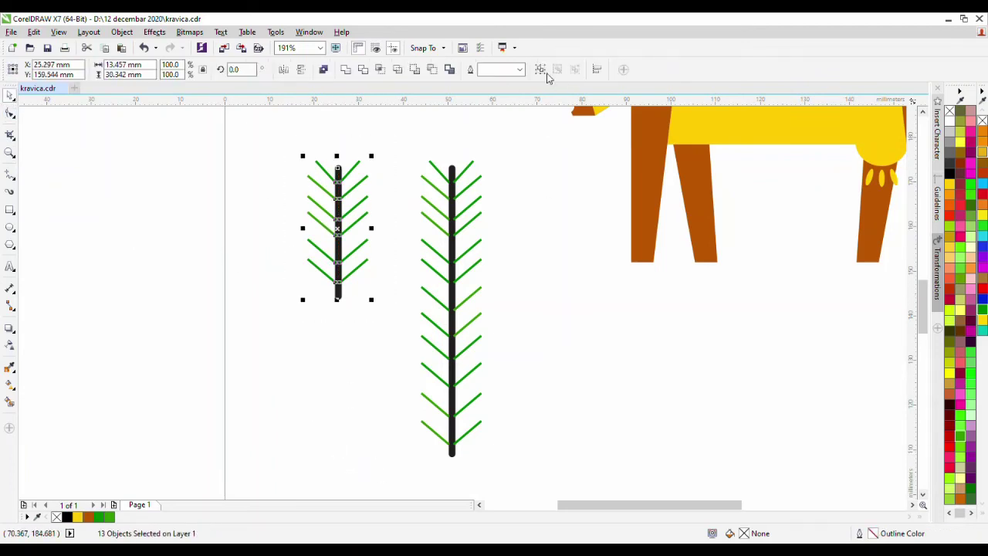
key("ctrl+g")
key("Return")
left_click_drag(353, 236, 420, 255)
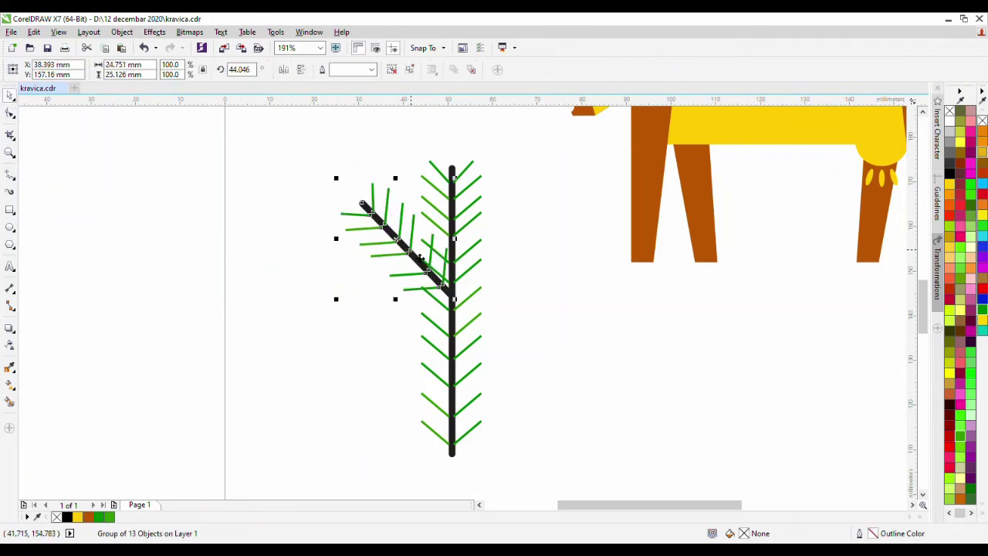
left_click(334, 256)
- Copy the main branch to its right, delete the copy's three lowest pairs of needles and shorten its stem to match
left_click_drag(399, 150, 514, 472)
left_click_drag(470, 372, 561, 372)
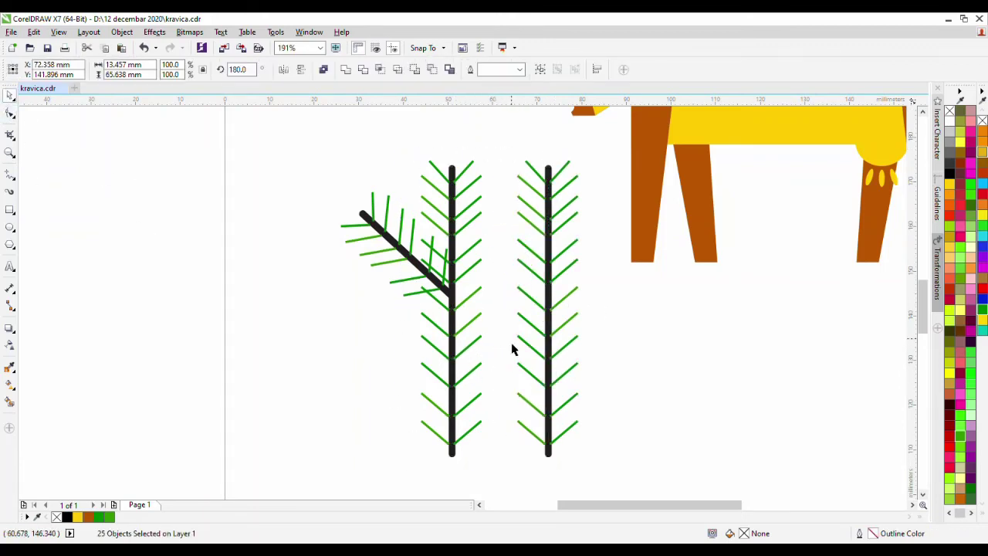
left_click_drag(505, 354, 578, 429)
key("Delete")
left_click(548, 451)
key("F10")
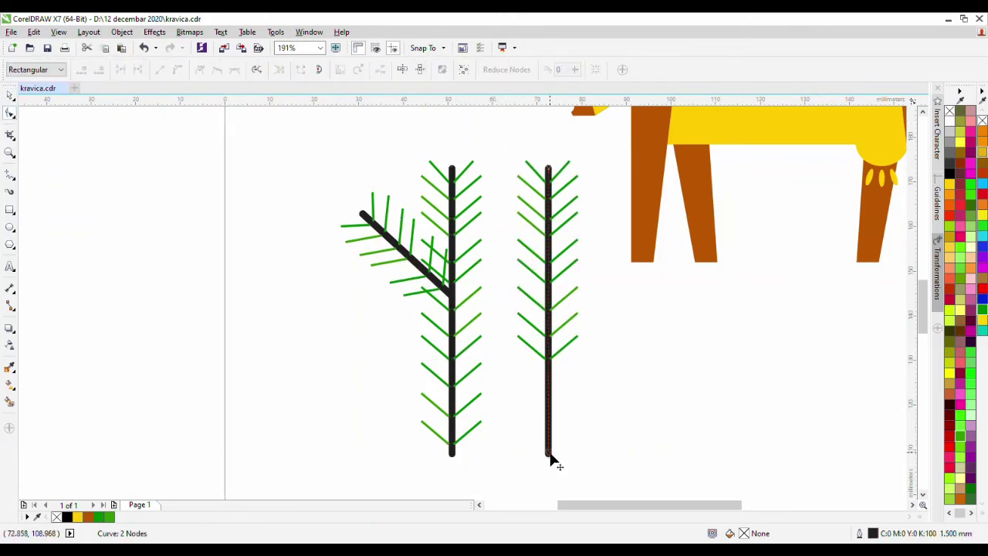
left_click(10, 94)
- Try to attach the grouped right-hand branch copy near the main stem's base, rotated to about 323°
left_click_drag(502, 141, 611, 416)
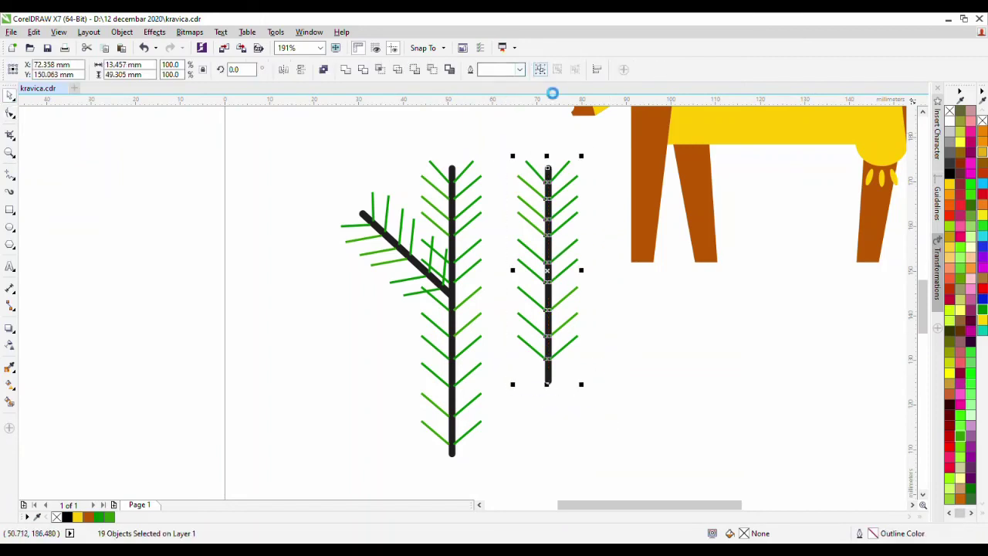
key("ctrl+g")
left_click(548, 270)
left_click_drag(586, 157, 571, 297)
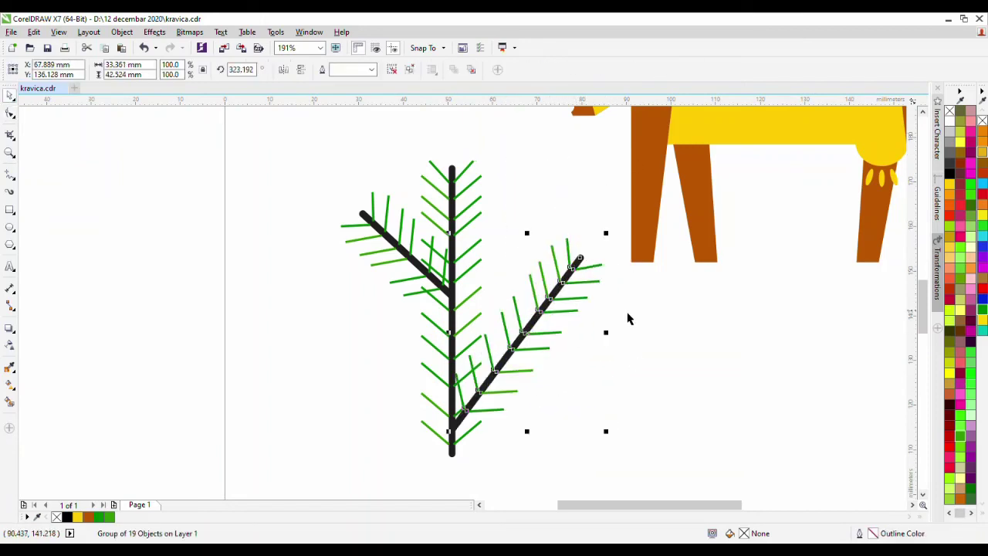
key("ctrl+z")
key("ctrl+z")
key("ctrl+z")
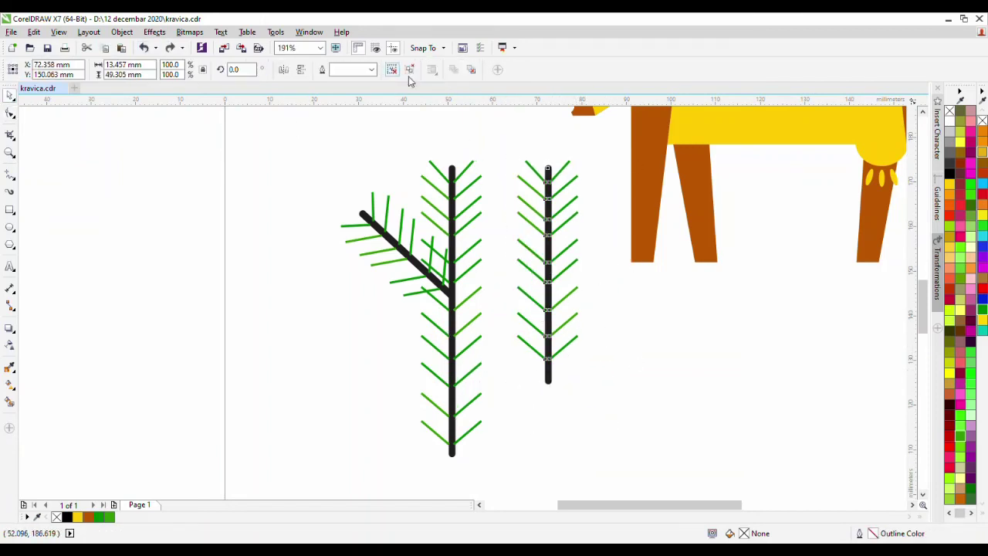
- Ungroup the right-hand branch copy, delete its two lowest pairs of needles and shorten its stem to match
left_click(548, 339)
key("F10")
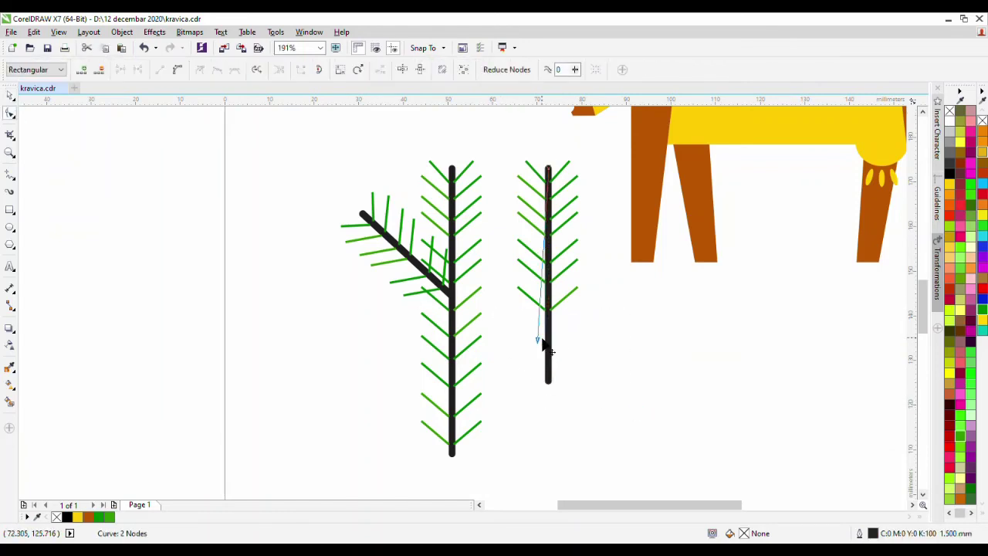
left_click(10, 94)
- Group the shortened branch copy, tilt it to the right and attach its lower end to the lower part of the main stem
left_click(548, 255)
left_click(548, 254)
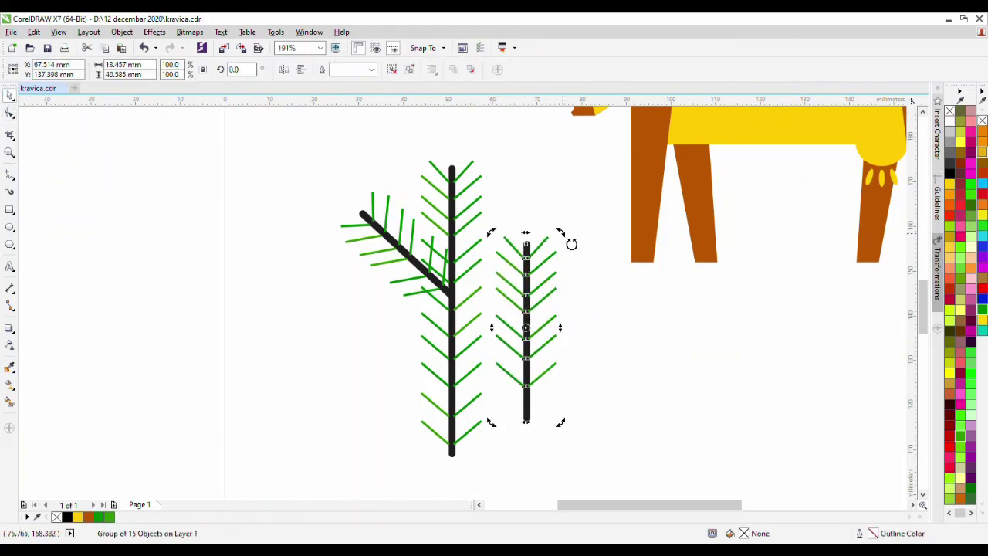
left_click_drag(571, 241, 609, 310)
mouse_move(556, 324)
left_mouse_down()
mouse_move(606, 408)
mouse_move(563, 319)
mouse_move(553, 339)
left_mouse_up()
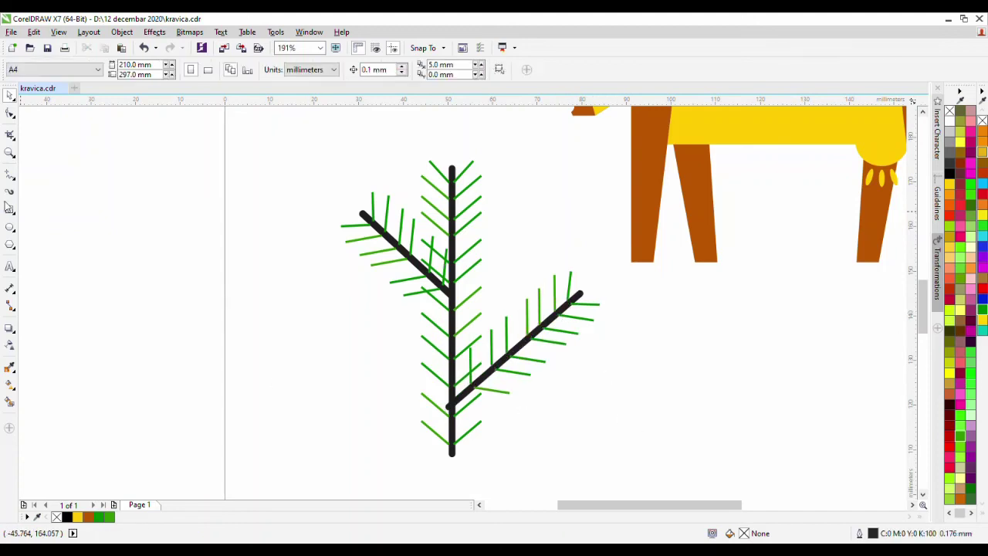
- Draw a circle about 10.5 mm wide beside the tree and place a copy about 3.4 mm wide inside its upper right part
key("F7")
left_click_drag(238, 280, 291, 335)
key("z")
left_click_drag(193, 260, 336, 352)
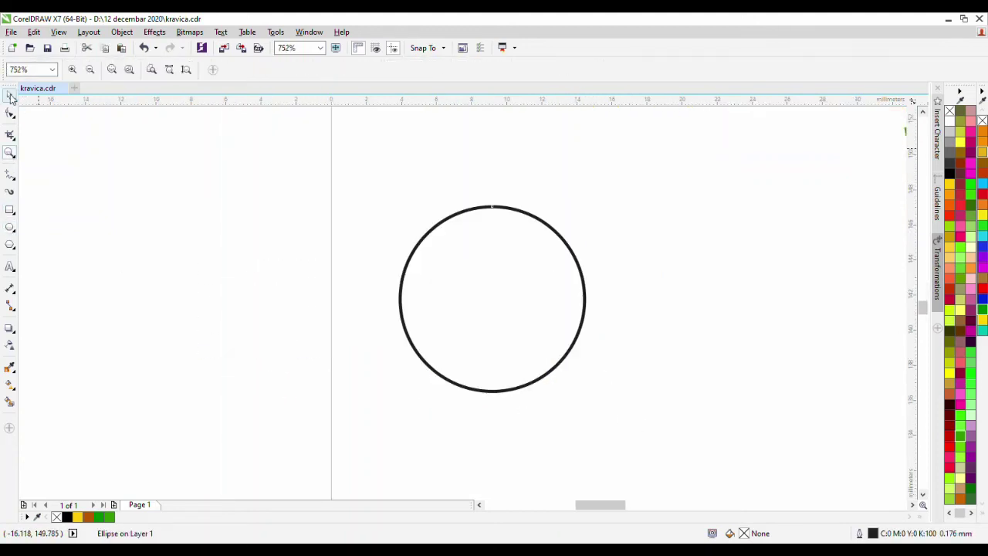
key("space")
left_click_drag(595, 210, 527, 278)
left_click_drag(530, 298, 563, 259)
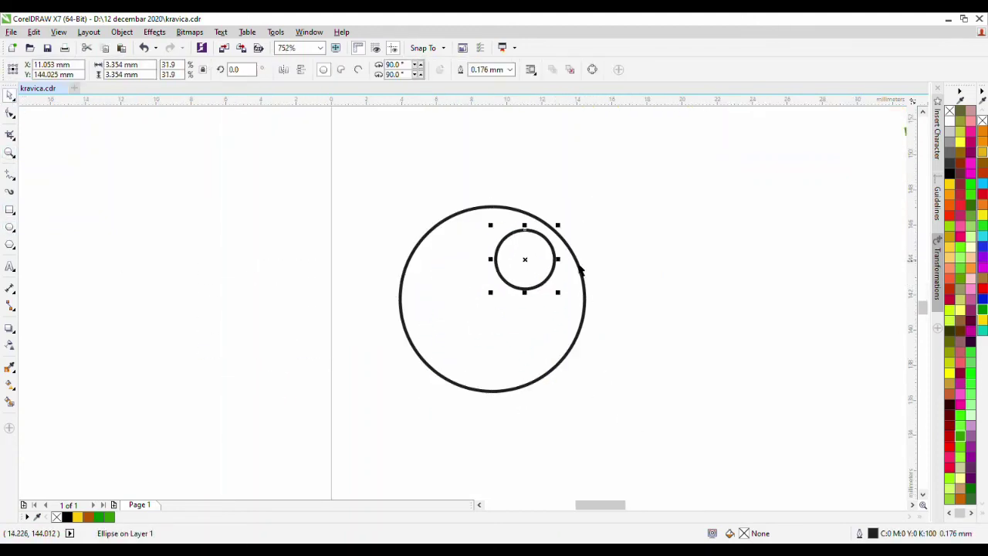
- Fill the large circle dark red and the small one pink, remove both outlines, and add a smaller white highlight circle
left_click(960, 375)
left_click_drag(447, 177, 601, 327)
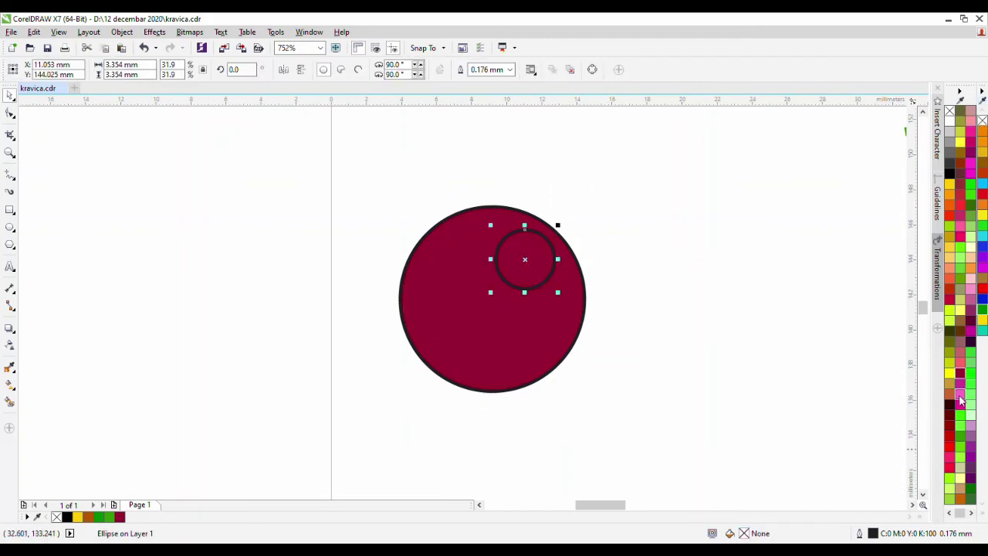
left_click(959, 394)
key("ctrl+a")
left_click(568, 234)
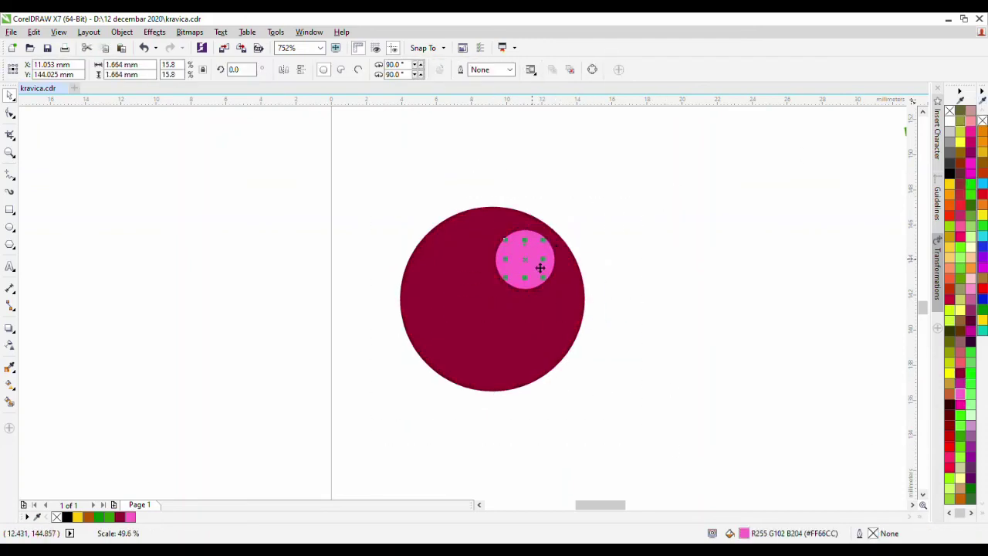
left_click(949, 123)
- Group the three circles into one ornament and hang it on the left branch
scroll(499, 279, "down", 2)
left_click_drag(420, 224, 603, 342)
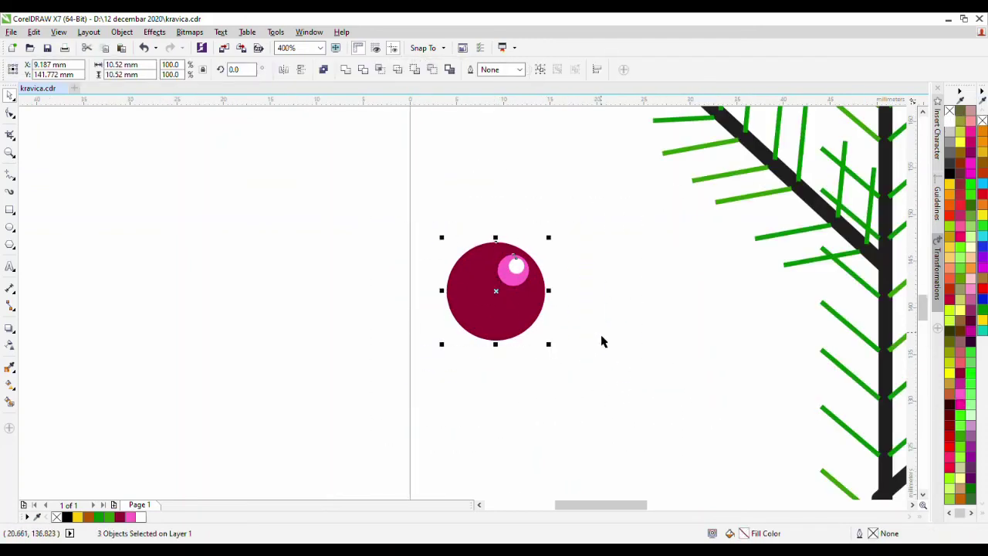
left_click(539, 70)
left_click_drag(480, 312, 729, 216)
scroll(730, 216, "down", 3)
scroll(718, 415, "up", 2)
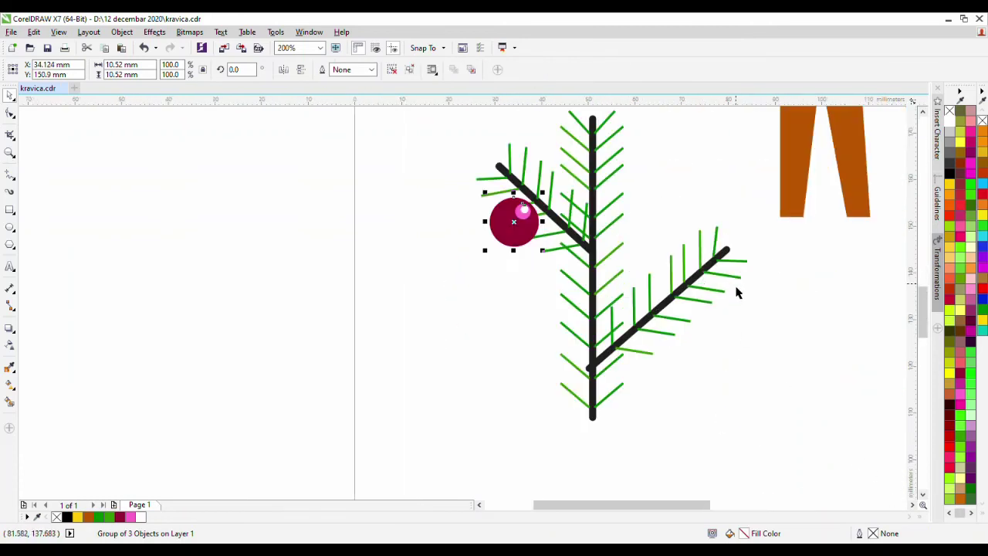
- Copy the ornament onto the right branch and recolour its large circle blue and its inner circle cyan, keeping the white highlight
left_click_drag(695, 329, 703, 333)
left_click(706, 320, "ctrl")
left_click(981, 301)
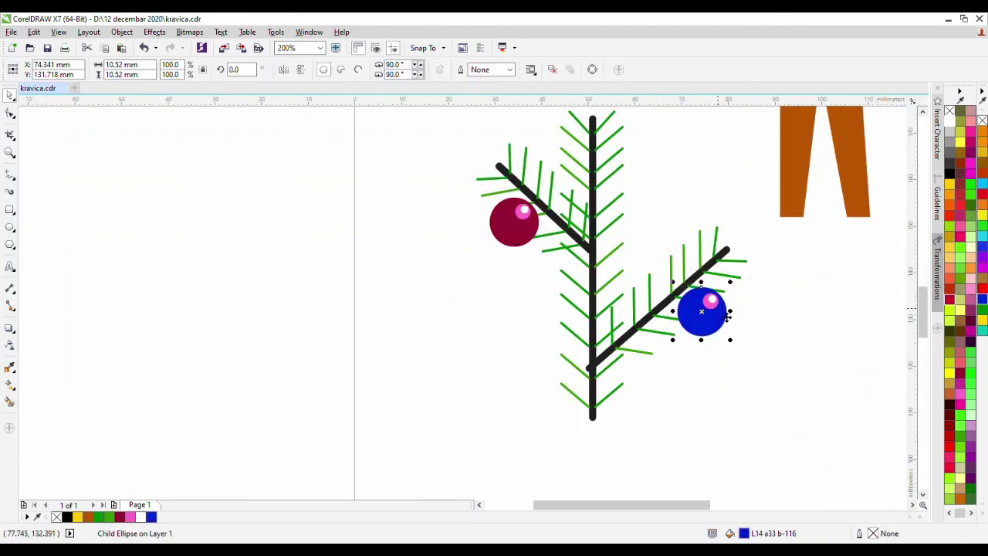
left_click(145, 47)
scroll(742, 319, "up", 2)
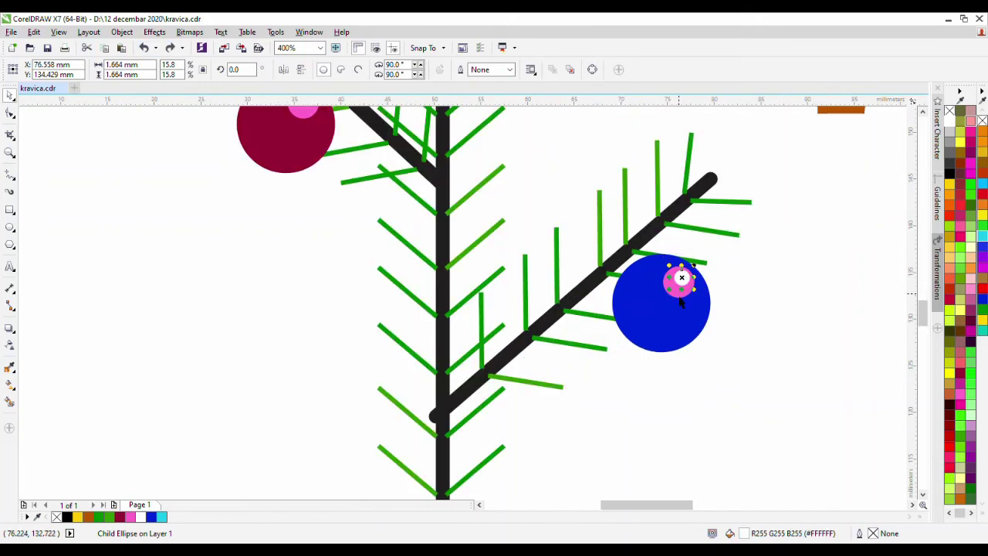
left_click(982, 242)
left_click(712, 298)
- Draw a five-pointed star on the tree's tip and fill it red (#CC0000) without an outline
scroll(728, 288, "down", 4)
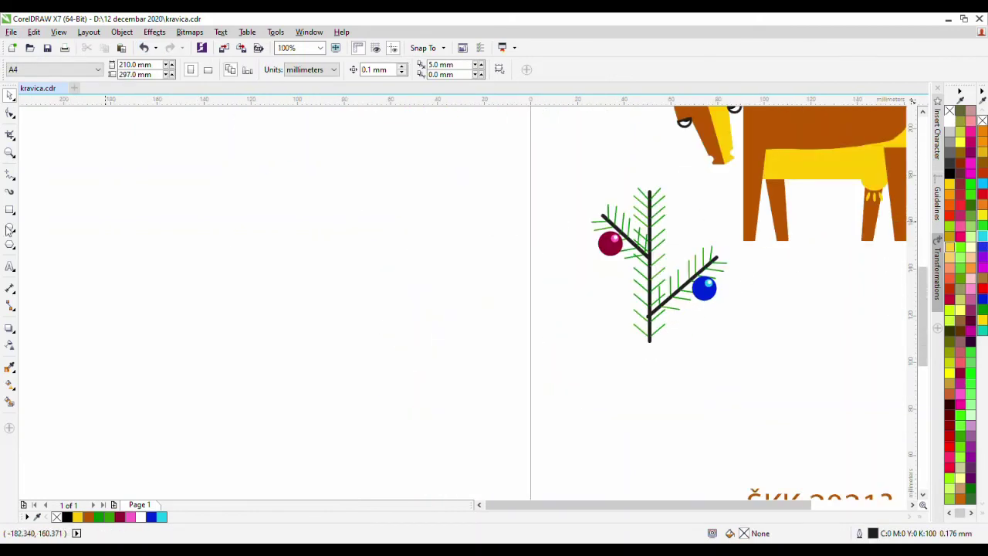
key("y")
mouse_move(630, 144)
left_mouse_down()
mouse_move(679, 189)
mouse_move(645, 178)
mouse_move(663, 187)
left_mouse_up()
key("F10")
key("space")
scroll(708, 218, "up", 2)
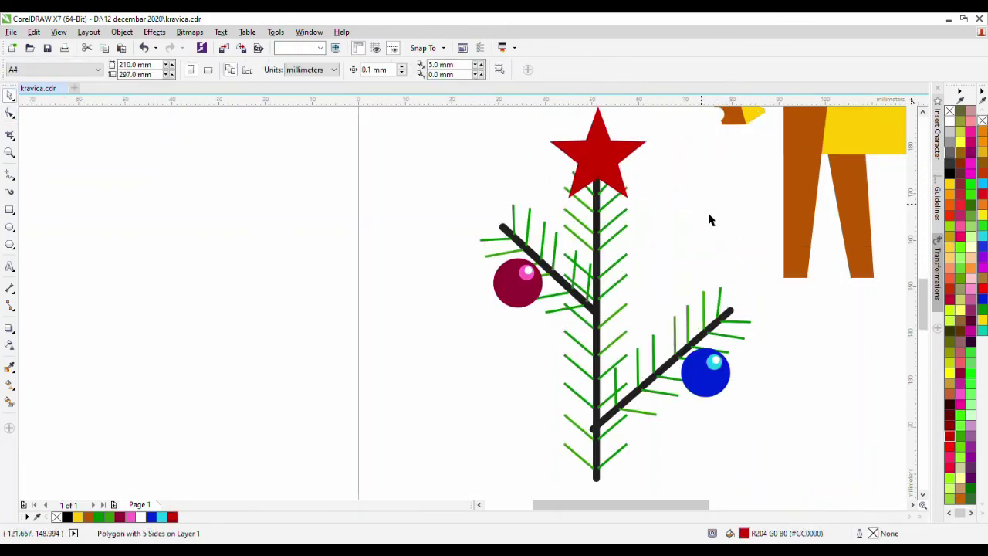
- Group the decorated tree, mirror it, scale it to about 66%, rotate it to about 298.6° and place it behind the cow's muzzle
scroll(708, 219, "down", 2)
left_click_drag(579, 145, 740, 363)
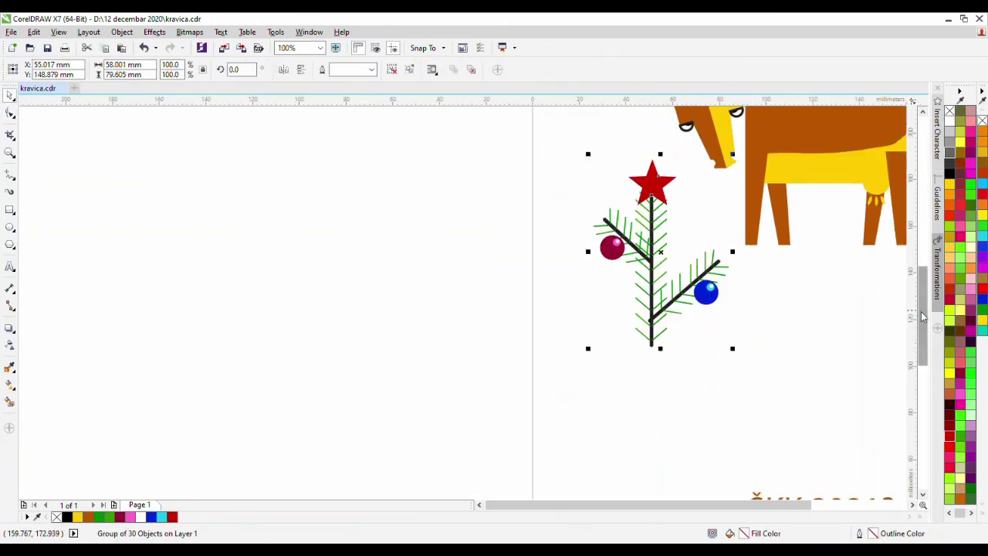
scroll(923, 317, "up", 3)
scroll(599, 211, "right", 5)
left_click_drag(463, 227, 340, 363)
left_click(422, 297)
left_click(283, 69)
left_click_drag(411, 301, 489, 189)
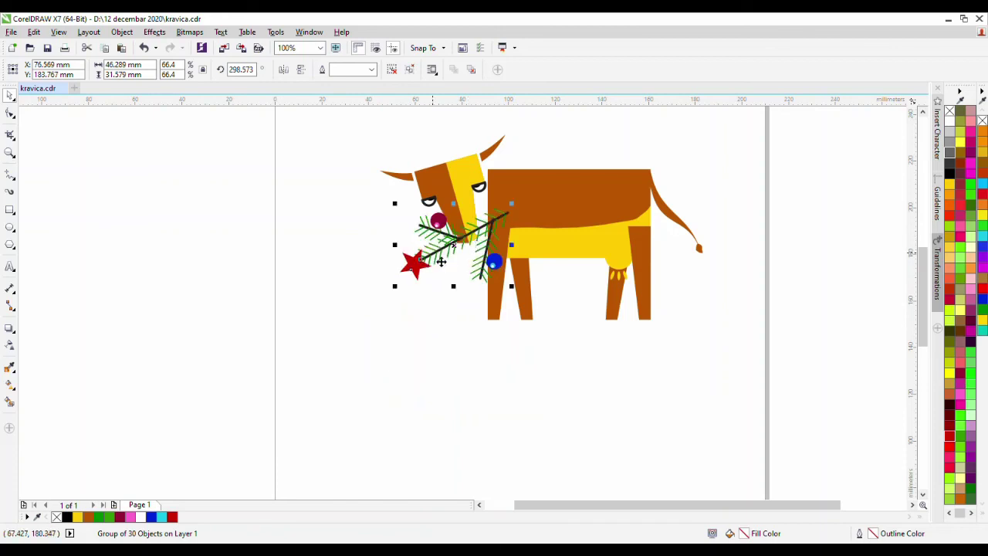
left_click(315, 233)
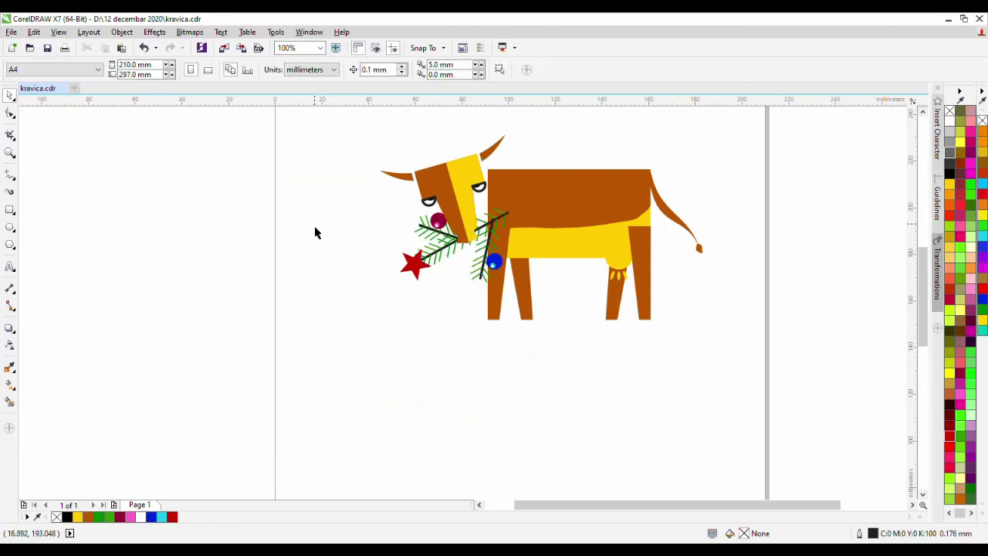
- Add the text "ŠKK 2021?" in Myriad Pro just below the cow's legs, enlarge it to about 50 pt and colour it brown
left_click(10, 266)
left_click(502, 367)
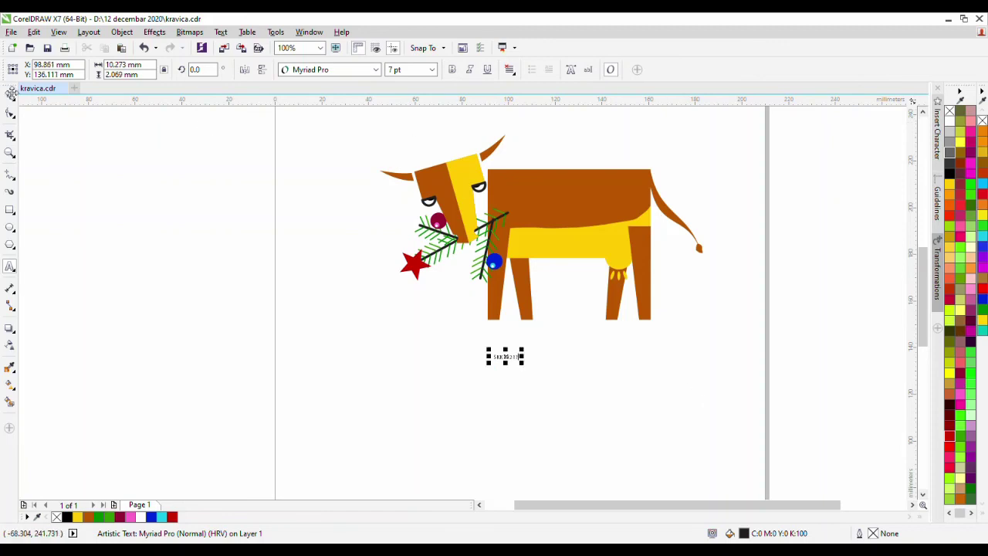
left_click_drag(527, 374, 483, 383)
left_click(87, 516)
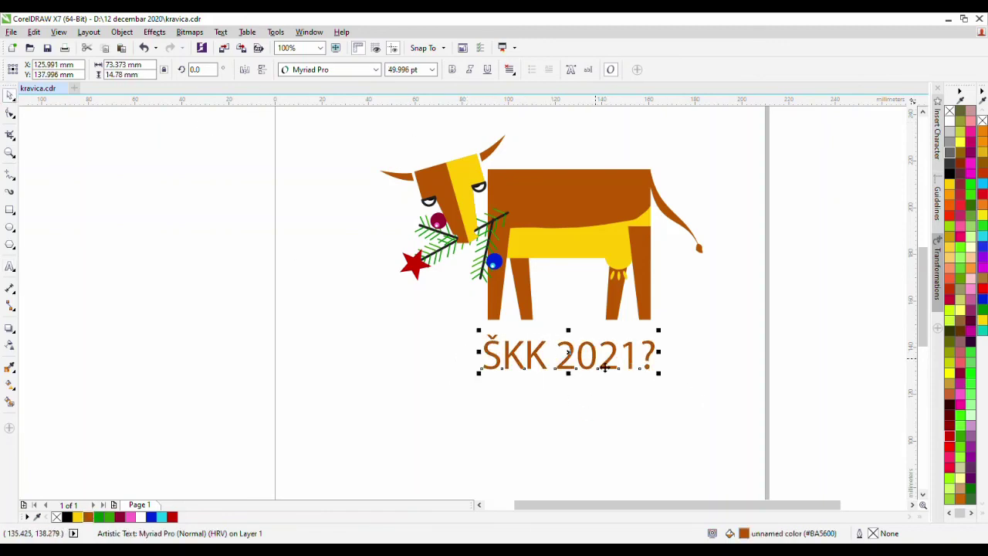
- Copy the caption below itself, reduce the copy to about 19.7 pt and replace its text with "art.manus.rs :)"
left_click_drag(601, 361, 598, 388)
left_click_drag(657, 408, 609, 406)
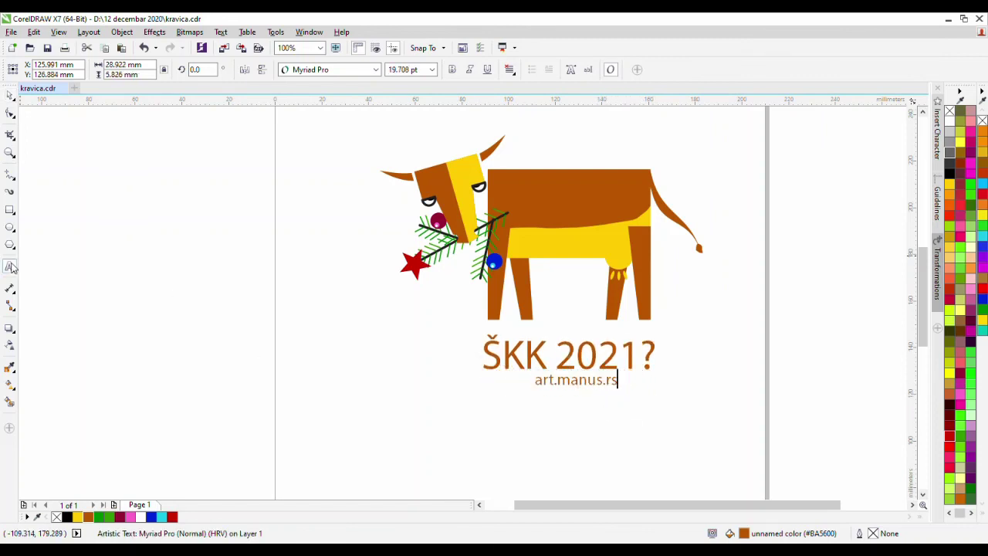
left_click(10, 94)
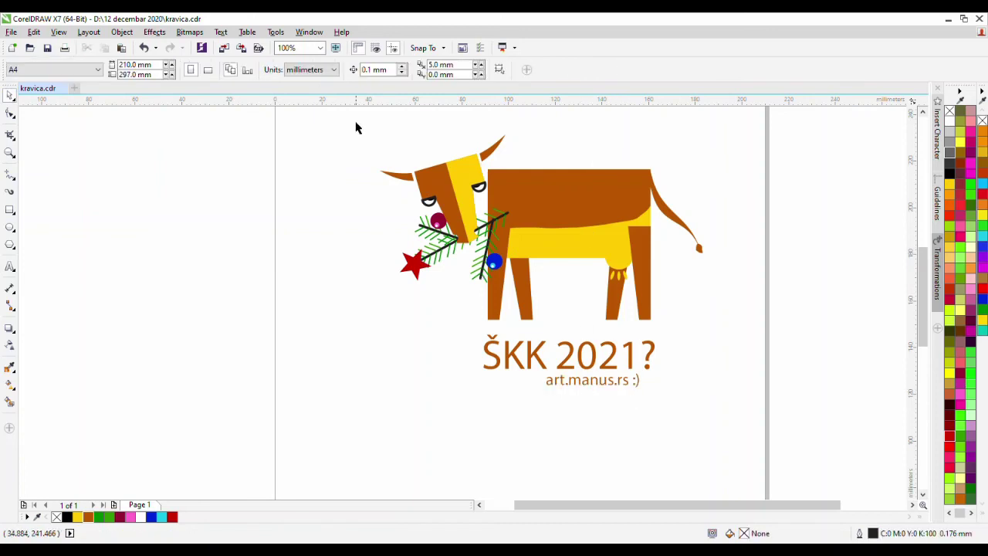
- Group the cow with the tree and centre both caption lines horizontally under the group
left_click_drag(355, 126, 740, 326)
left_click(542, 71)
left_click_drag(448, 423, 694, 330)
key("c")
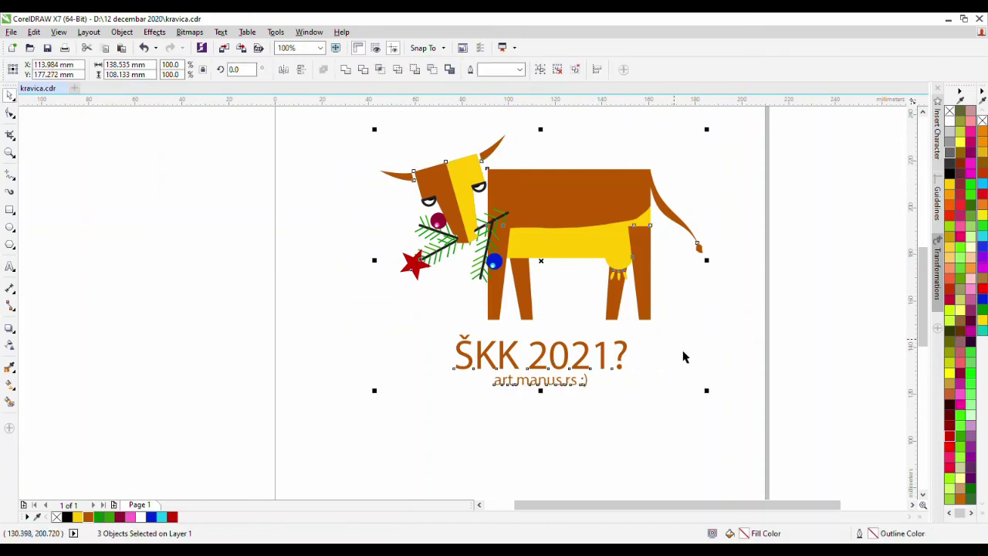
left_click(159, 247)
left_click(10, 152)
left_click_drag(741, 406, 740, 405)
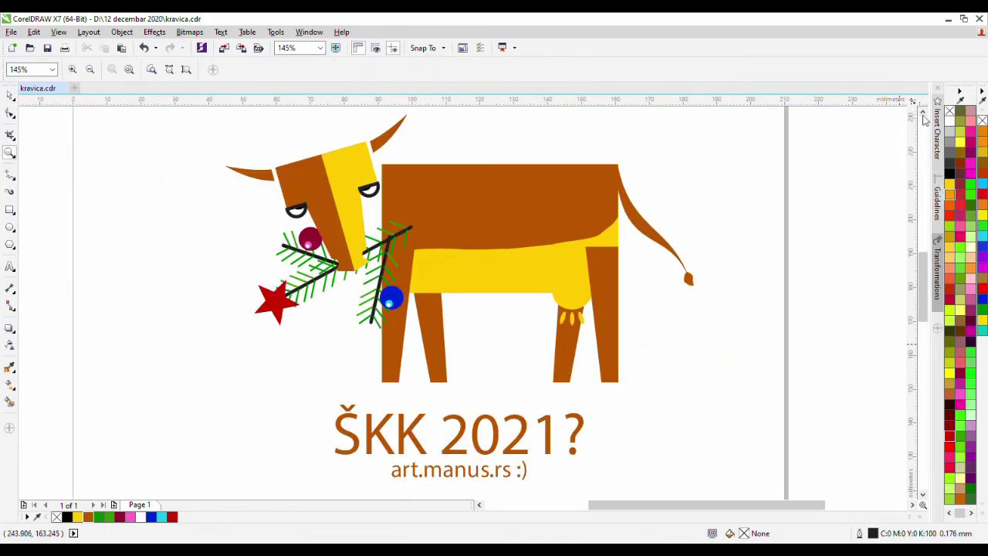